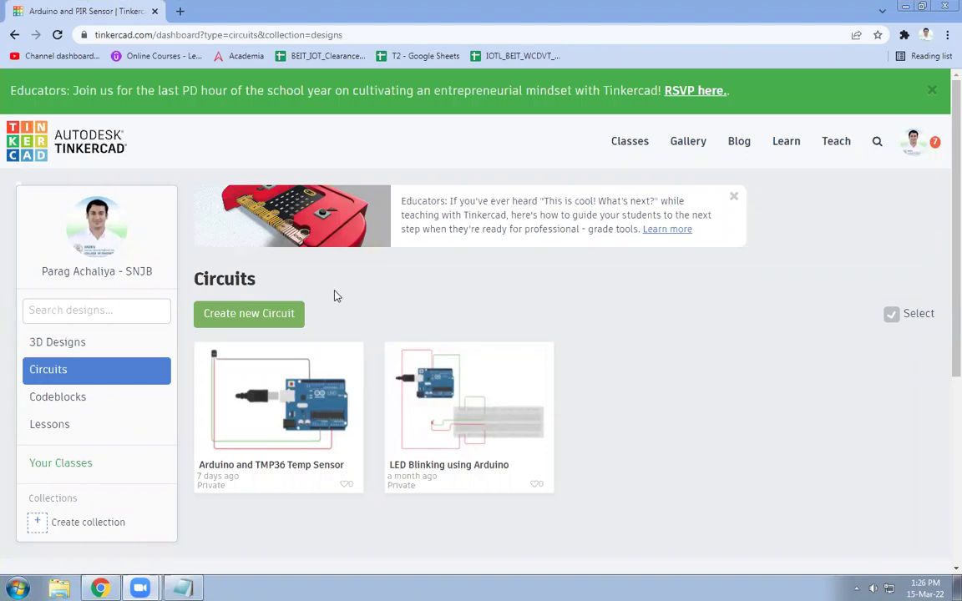
Step: Create a new blank circuit design from the Circuits dashboard
left_click(224, 317)
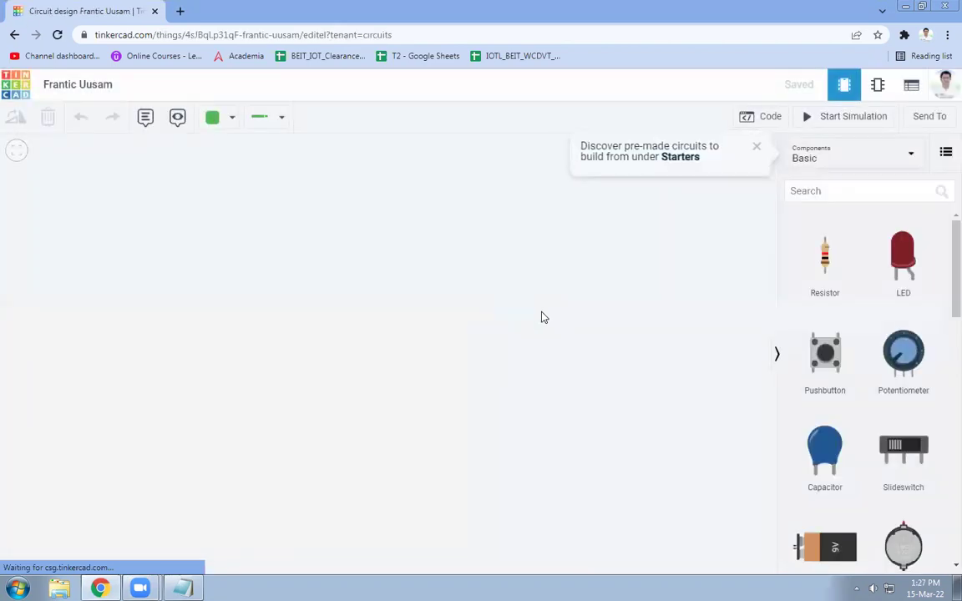
Step: Search components for 'arduino' and place an Arduino Uno R3 on the canvas
left_click(804, 193)
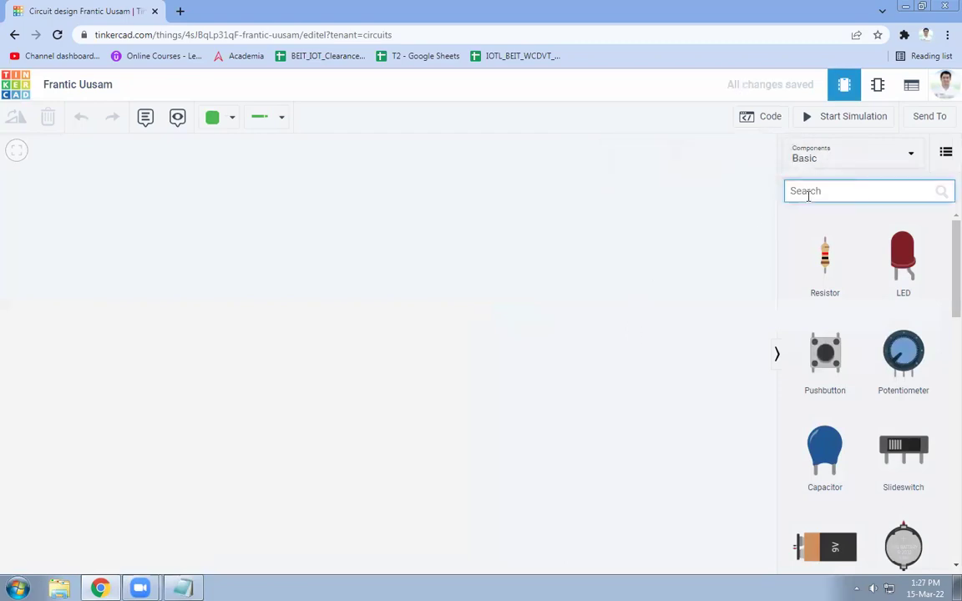
type("ardu")
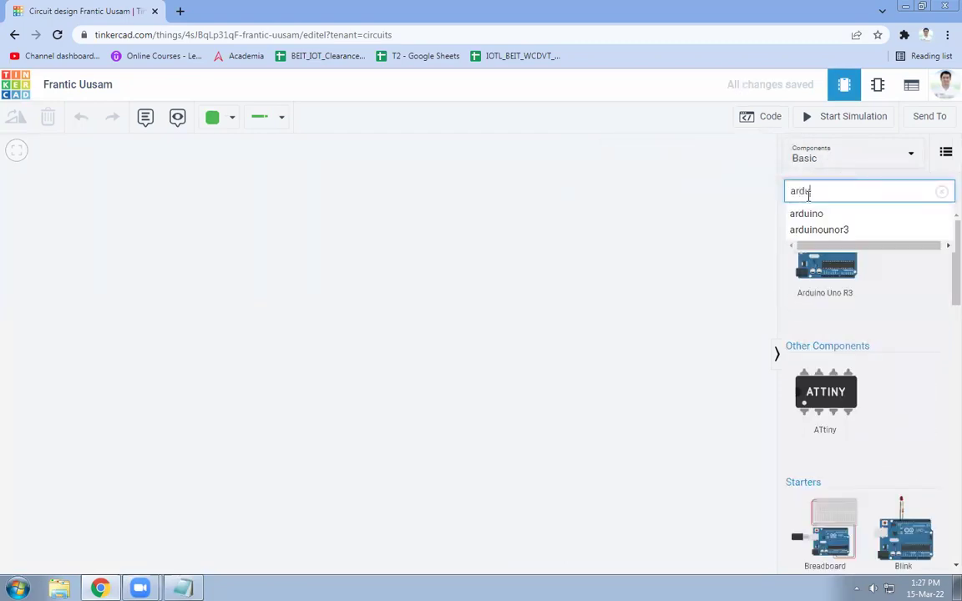
left_click(821, 219)
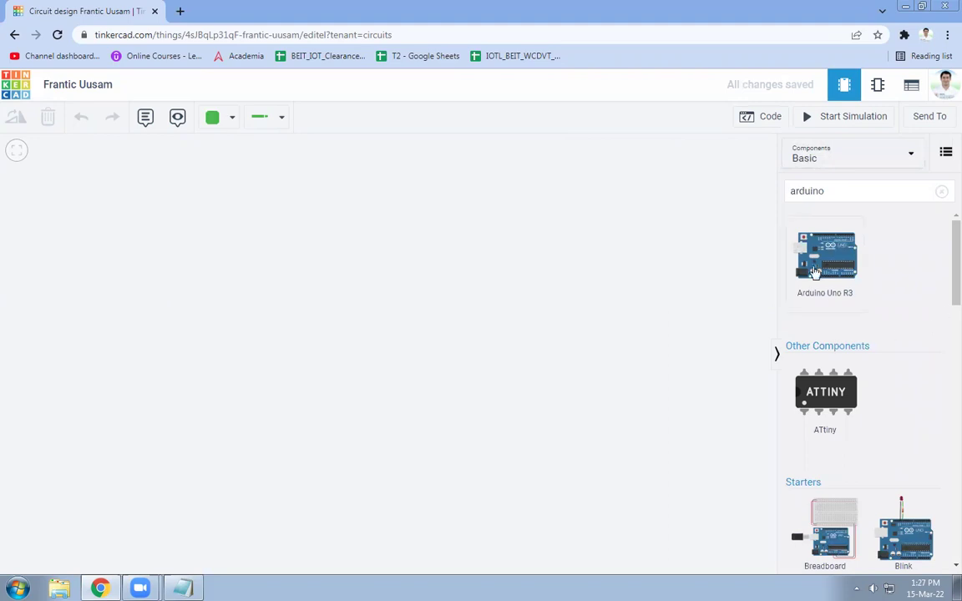
left_click_drag(840, 269, 448, 376)
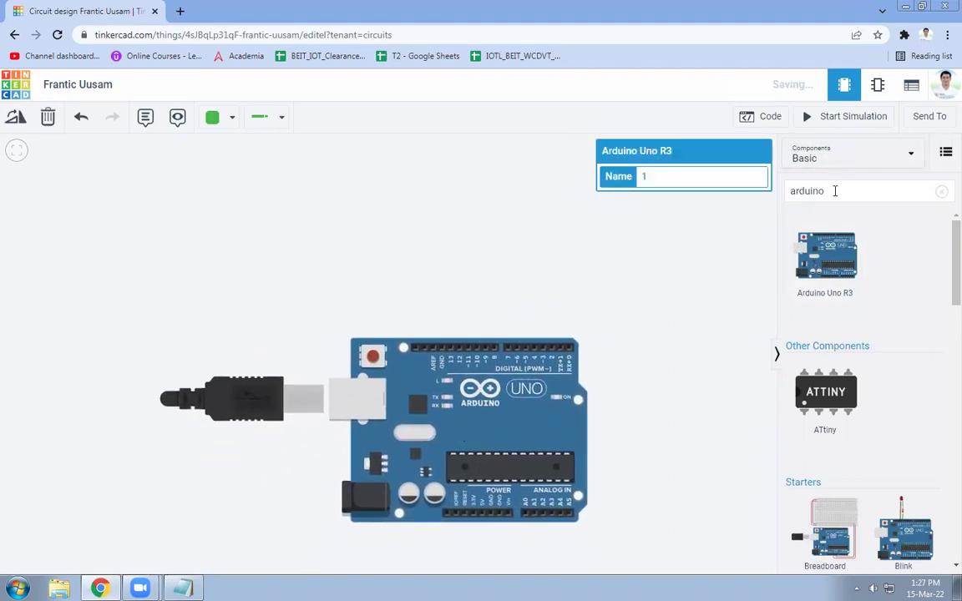
Step: Search 'pir' and position a PIR Sensor above the Arduino board
left_click_drag(835, 191, 793, 194)
type("pir")
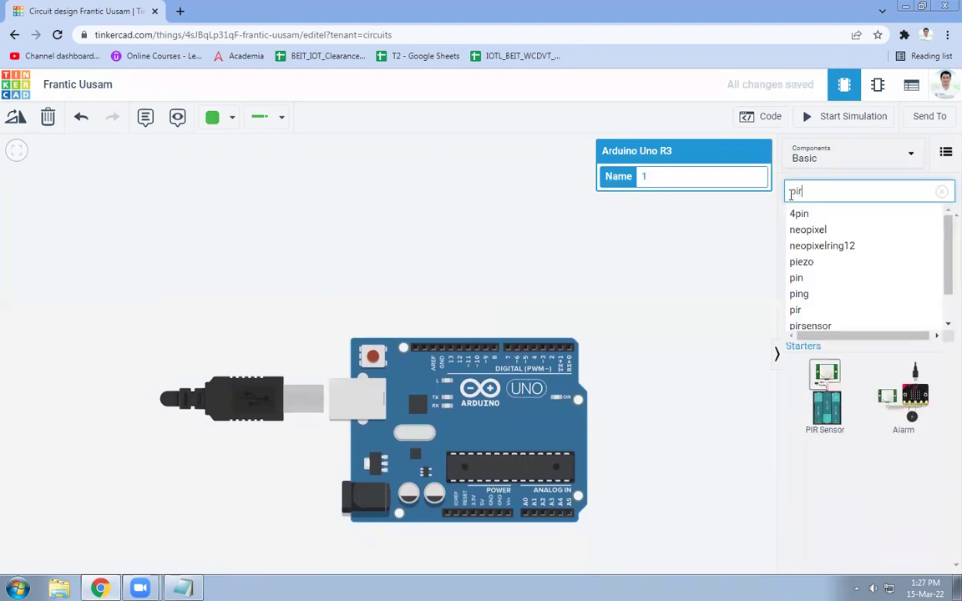
left_click_drag(826, 277, 458, 221)
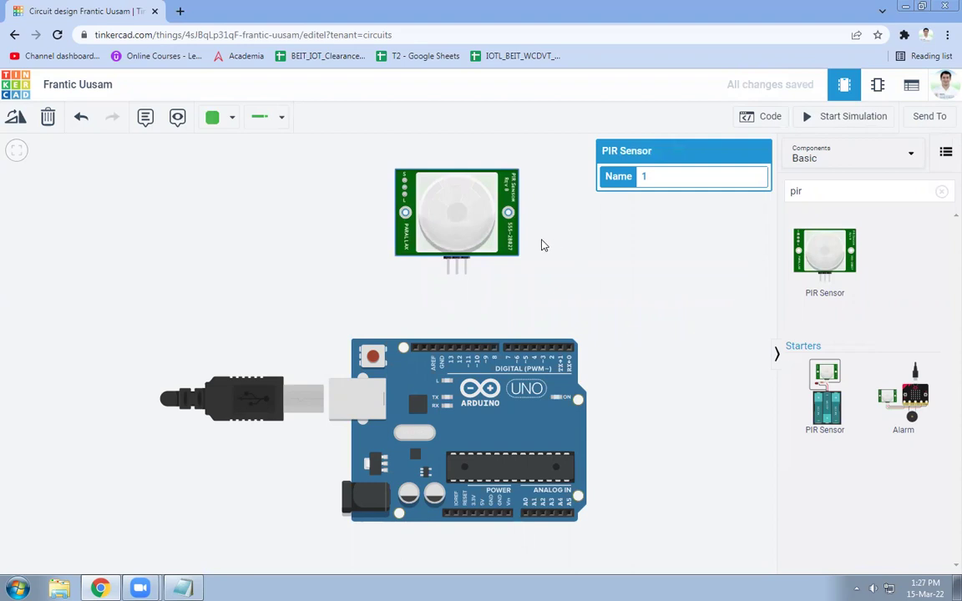
left_click_drag(469, 219, 549, 223)
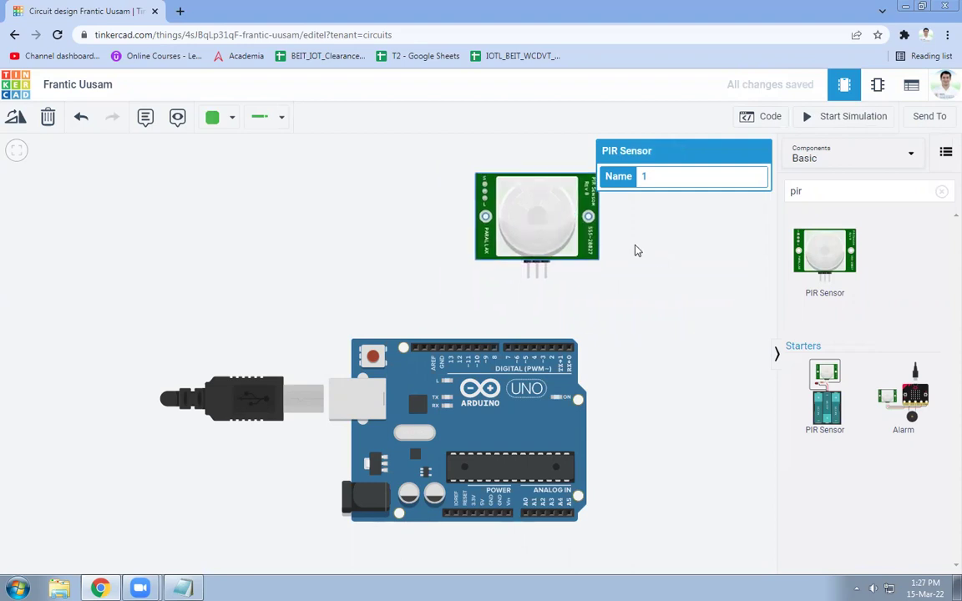
scroll(639, 324, "down", 3)
left_click_drag(670, 388, 530, 434)
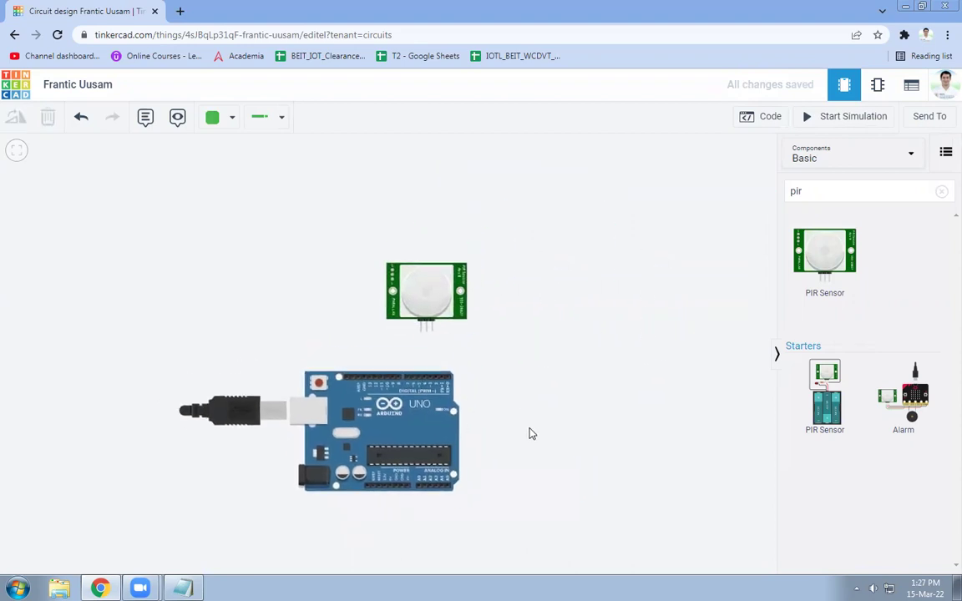
left_click_drag(471, 318, 480, 238)
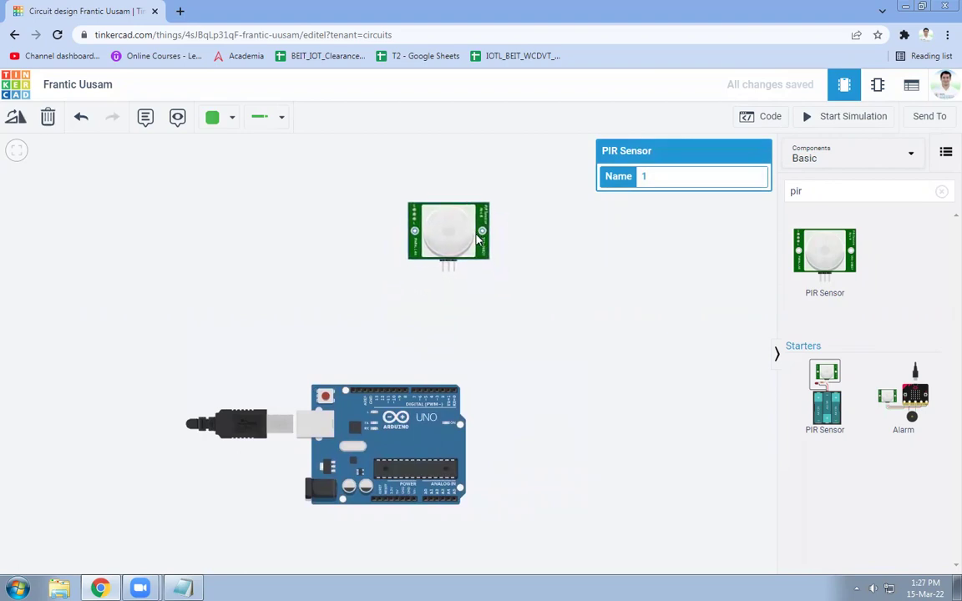
Step: Search 'led' and place a red LED just above the Arduino, below the PIR sensor
left_click(785, 193)
double_click(798, 193)
type("led")
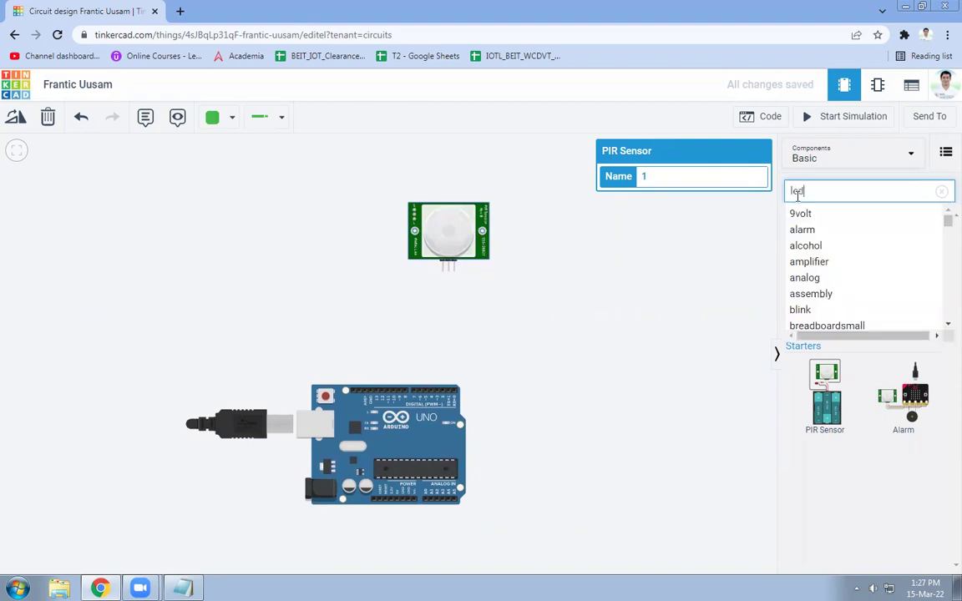
left_click(739, 276)
left_click_drag(825, 259, 367, 350)
scroll(439, 363, "up", 1)
scroll(441, 362, "up", 1)
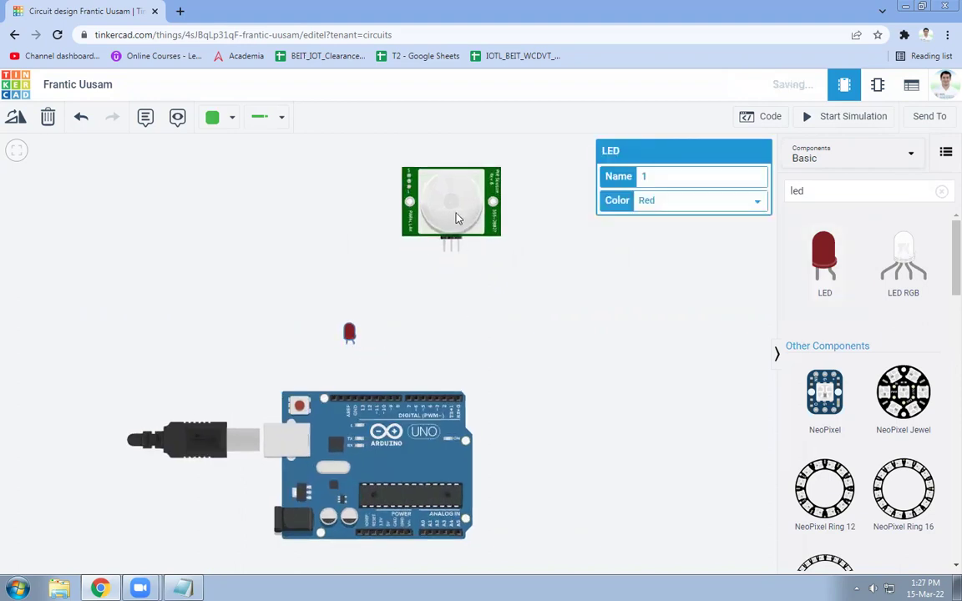
left_click_drag(412, 196, 443, 258)
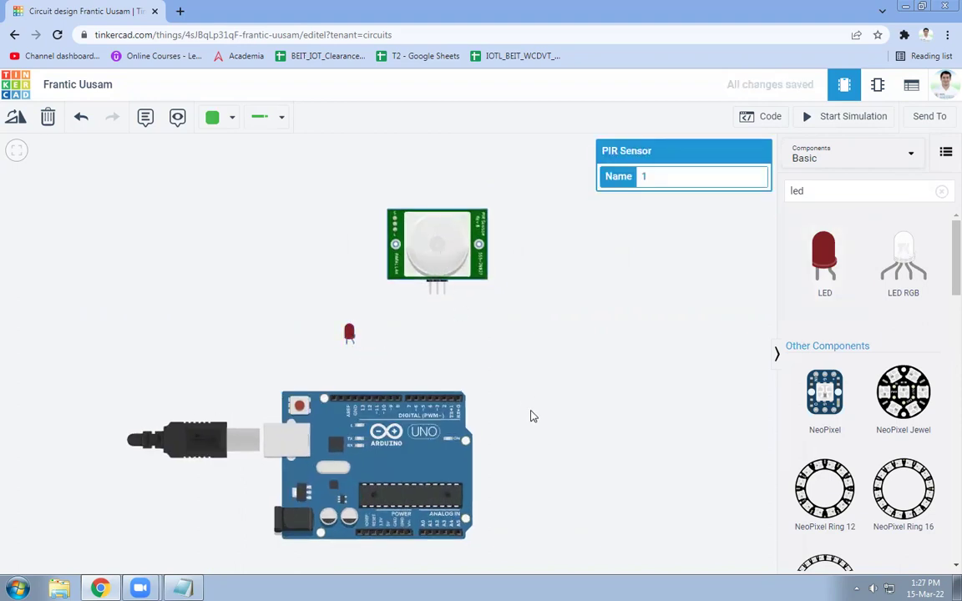
left_click_drag(532, 414, 528, 377)
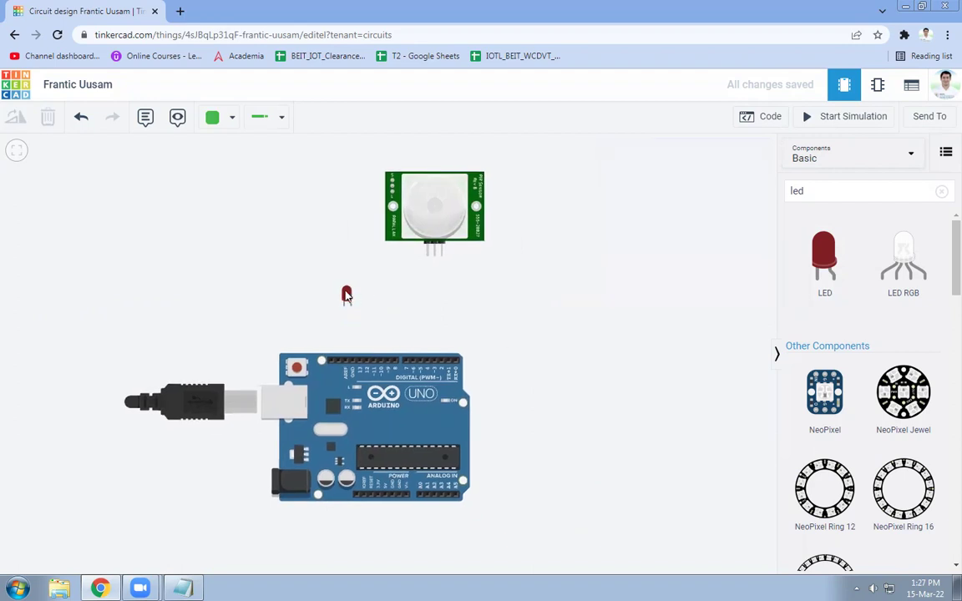
left_click_drag(347, 294, 364, 325)
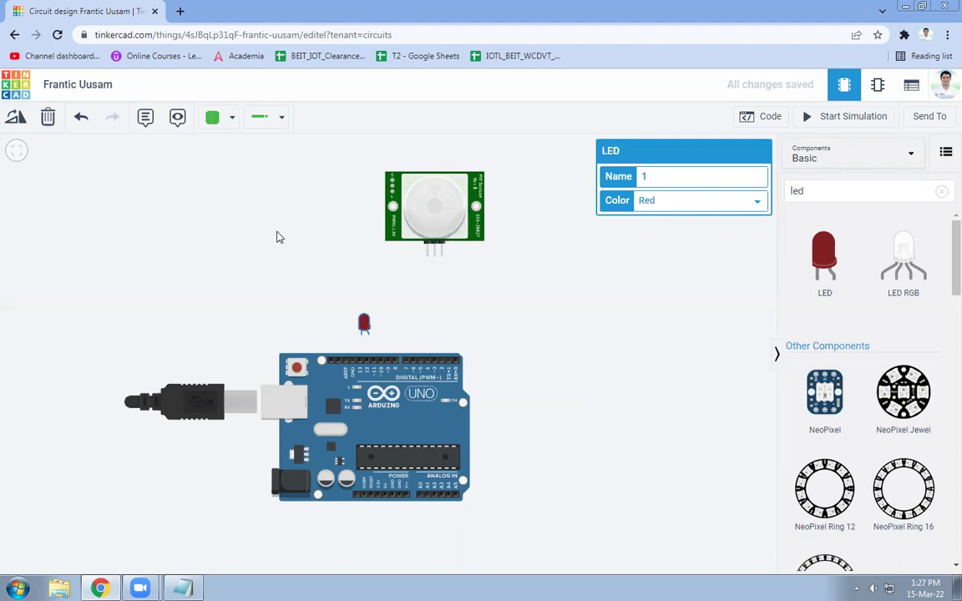
Step: Route a black wire from the PIR ground pin around under the board to Arduino GND
left_click(237, 127)
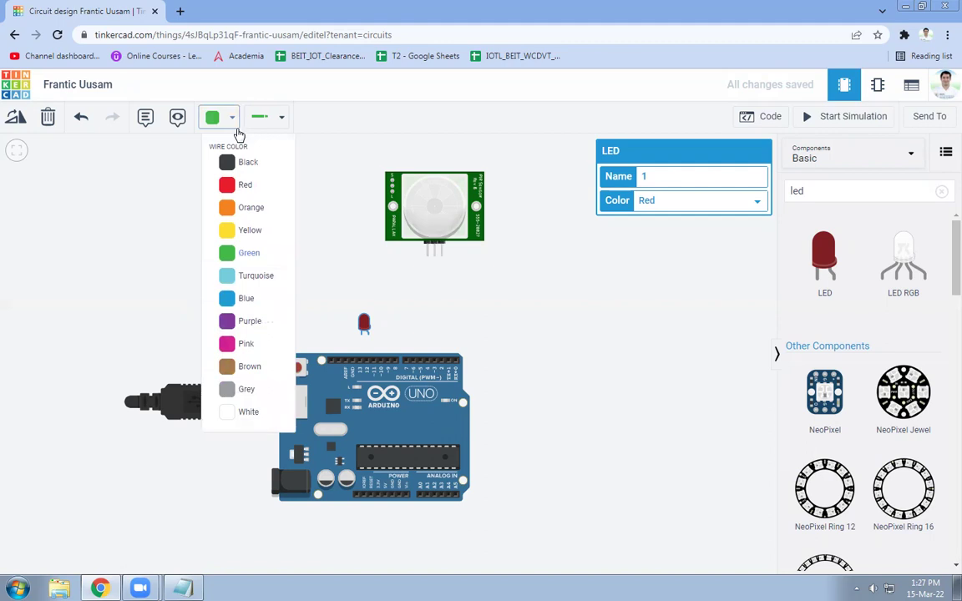
left_click(227, 160)
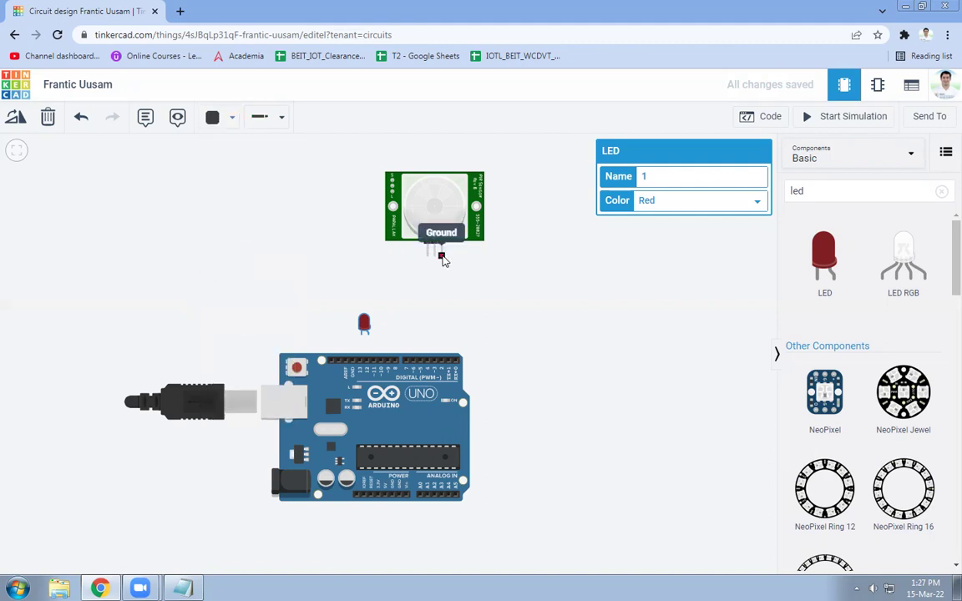
left_click(440, 256)
left_click(599, 259)
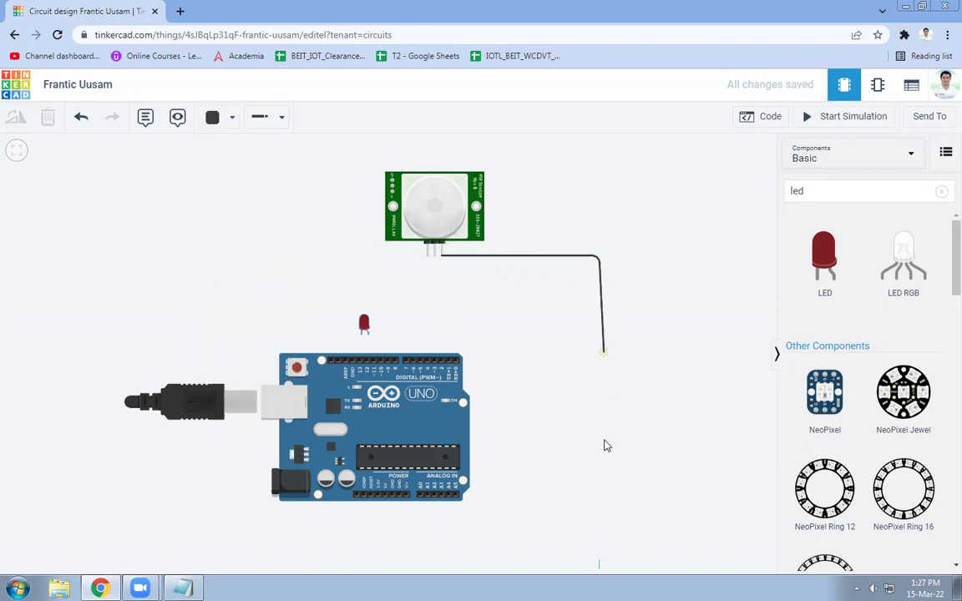
left_click(599, 541)
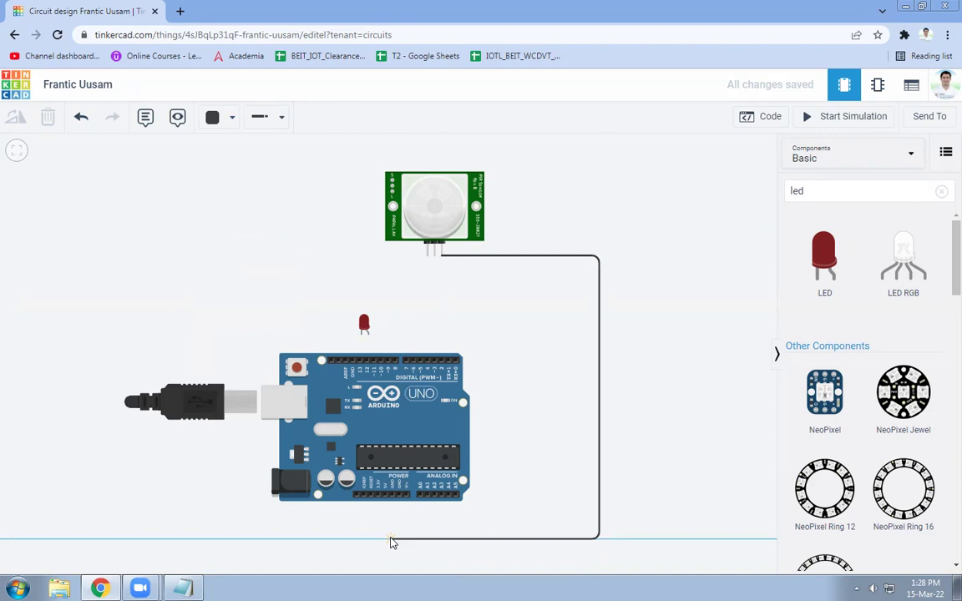
left_click(392, 541)
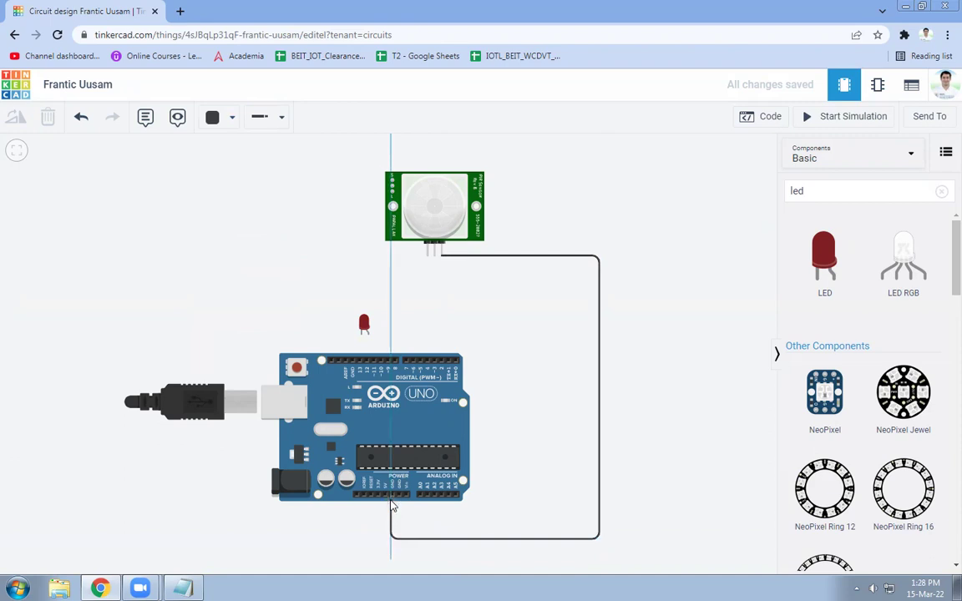
left_click(393, 496)
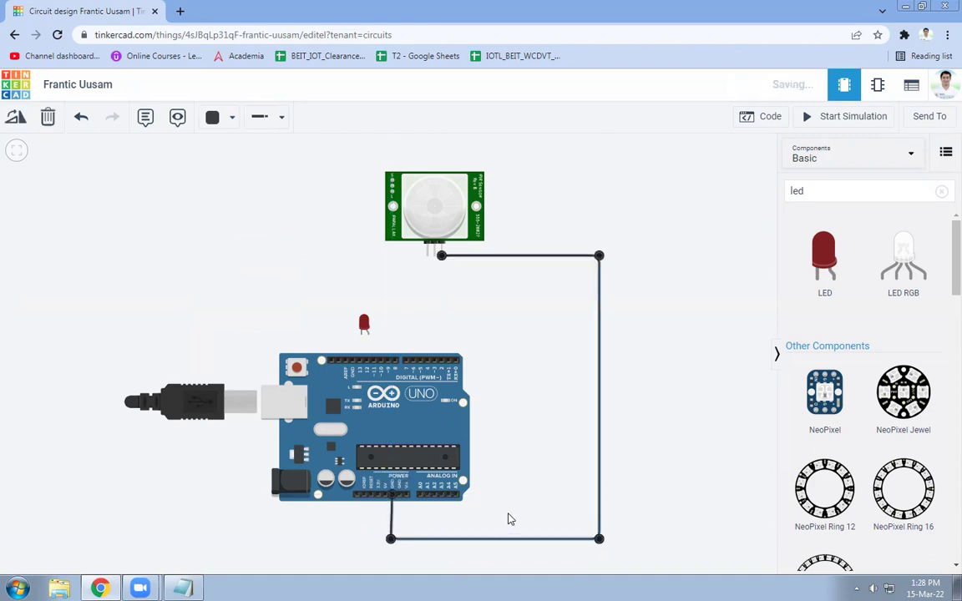
left_click_drag(396, 541, 398, 541)
Step: Route a wire from the PIR power pin around under the board to the Arduino power header
left_click(434, 257)
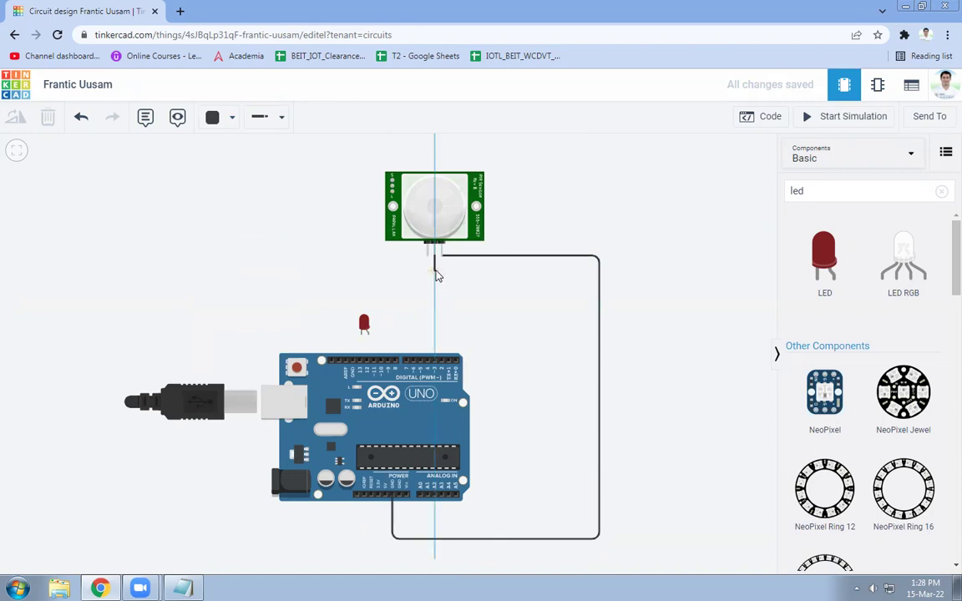
left_click(434, 268)
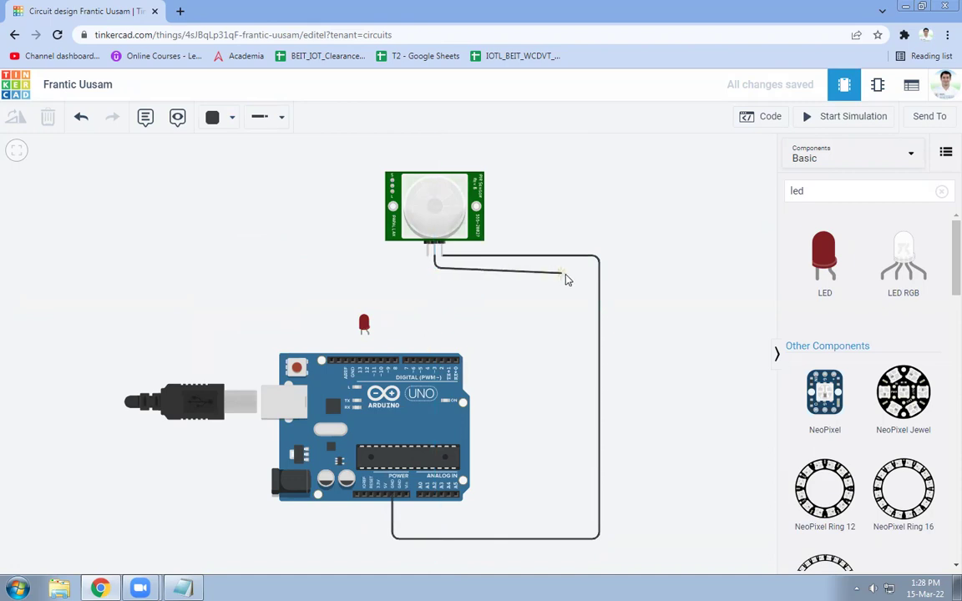
left_click(581, 268)
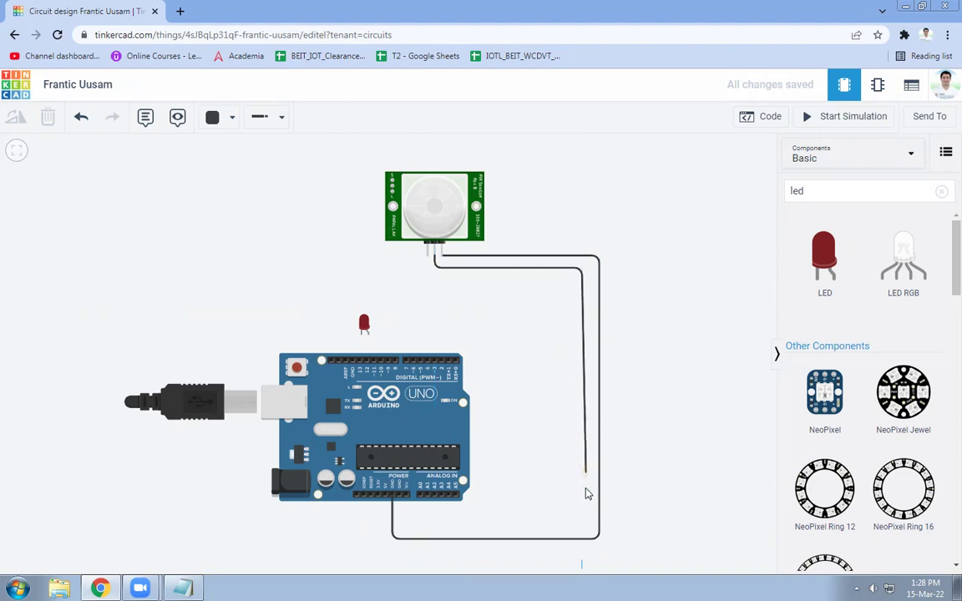
left_click(569, 553)
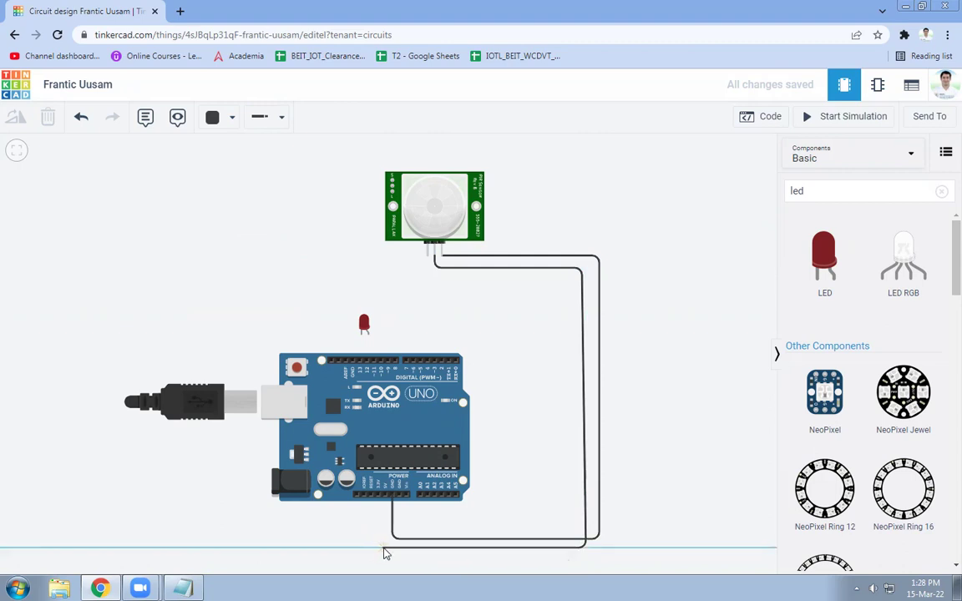
left_click(384, 548)
left_click(385, 495)
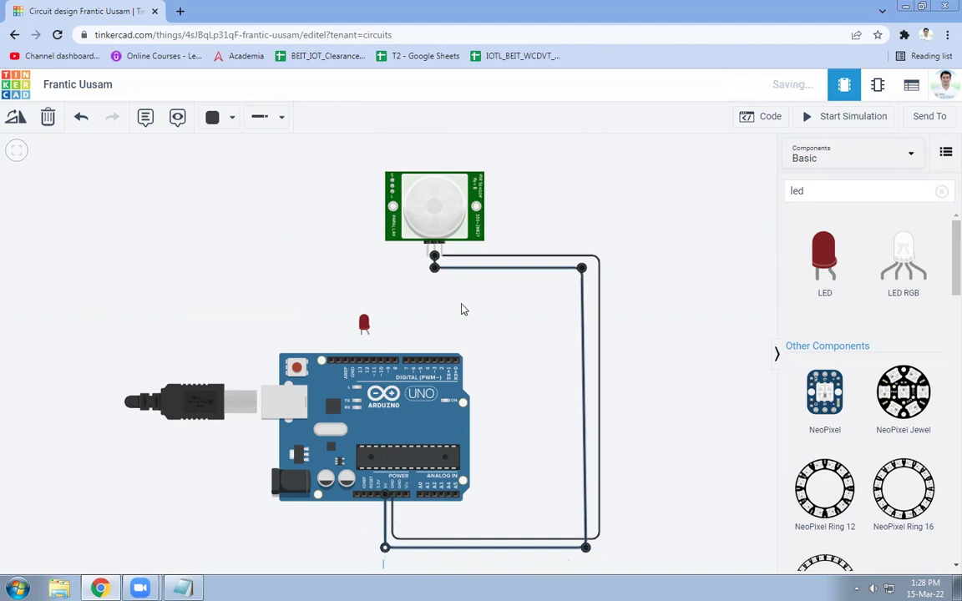
Step: Make the new power wire red and shift its right side over slightly
left_click(236, 121)
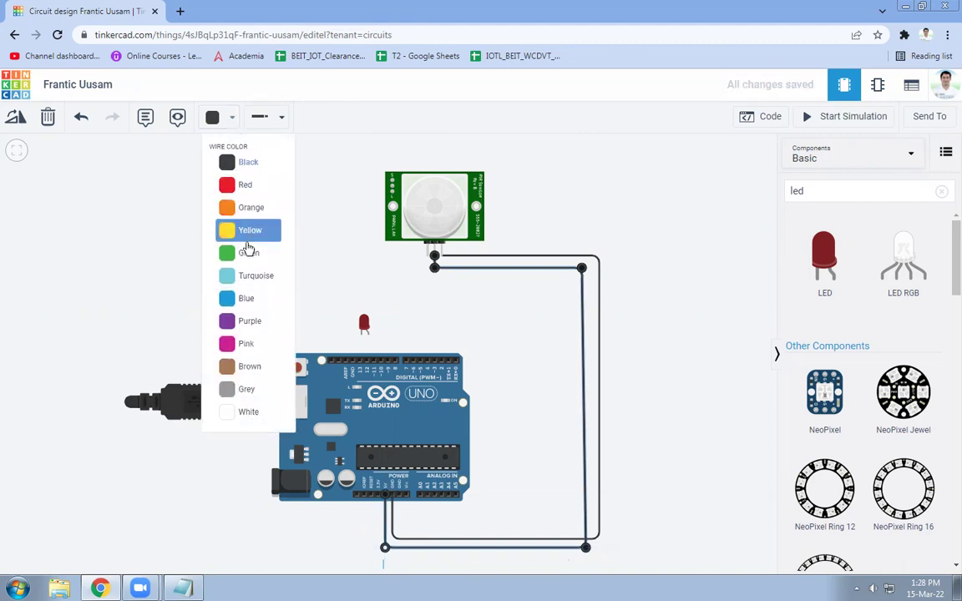
left_click(242, 185)
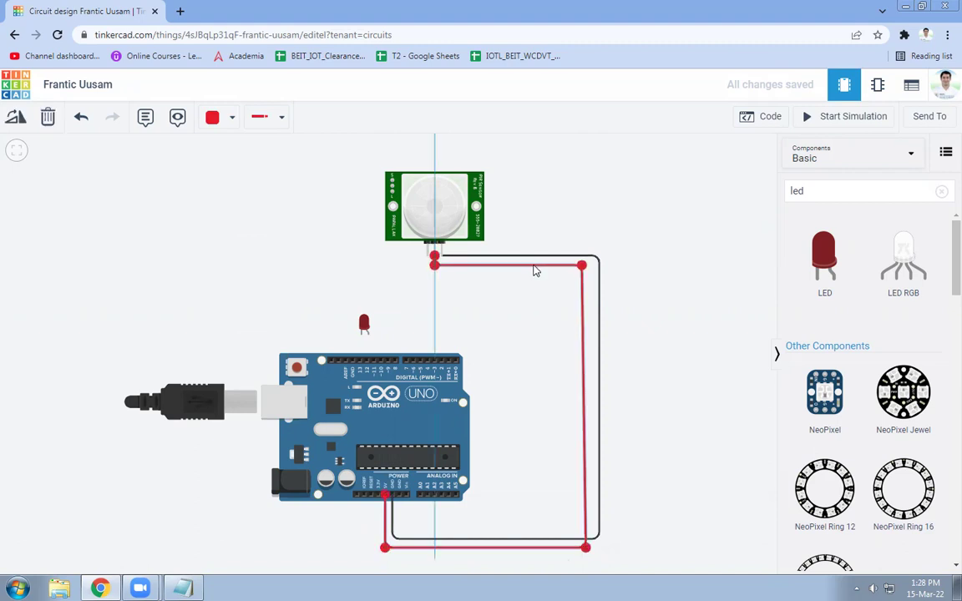
left_click_drag(585, 334, 595, 334)
left_click(605, 318)
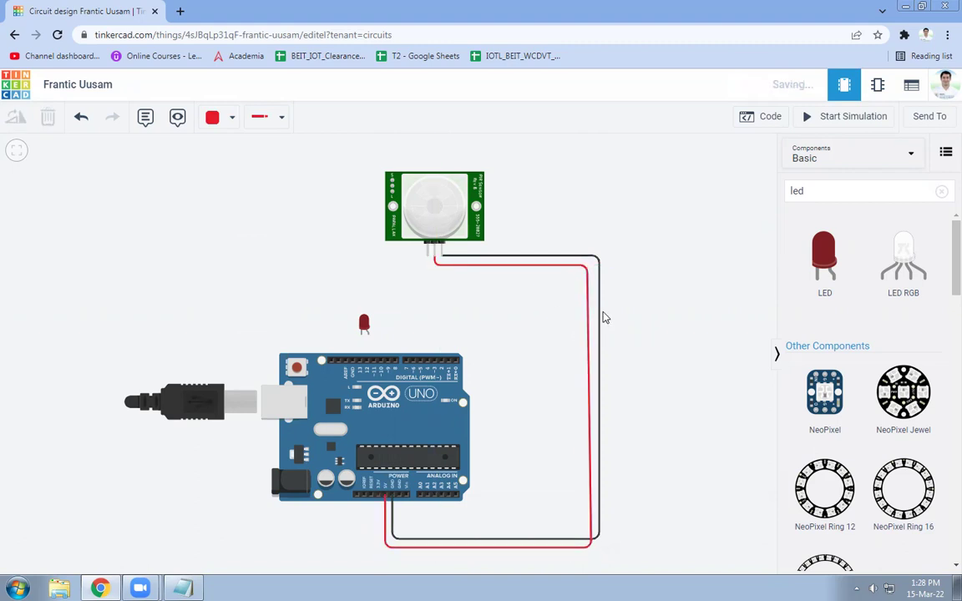
Step: Wire the PIR signal pin to Arduino pin D2 and color that wire green
left_click(424, 282)
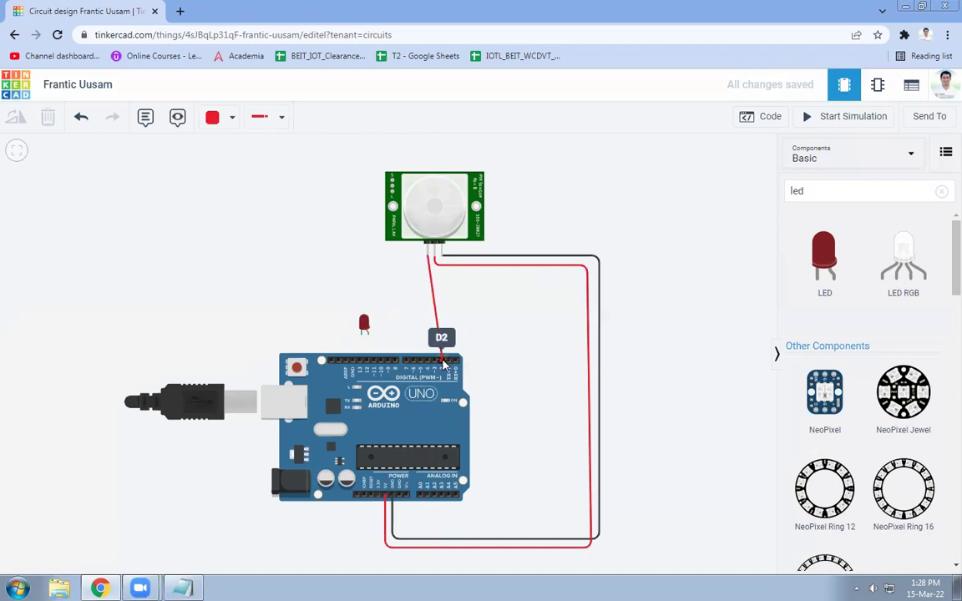
left_click(444, 361)
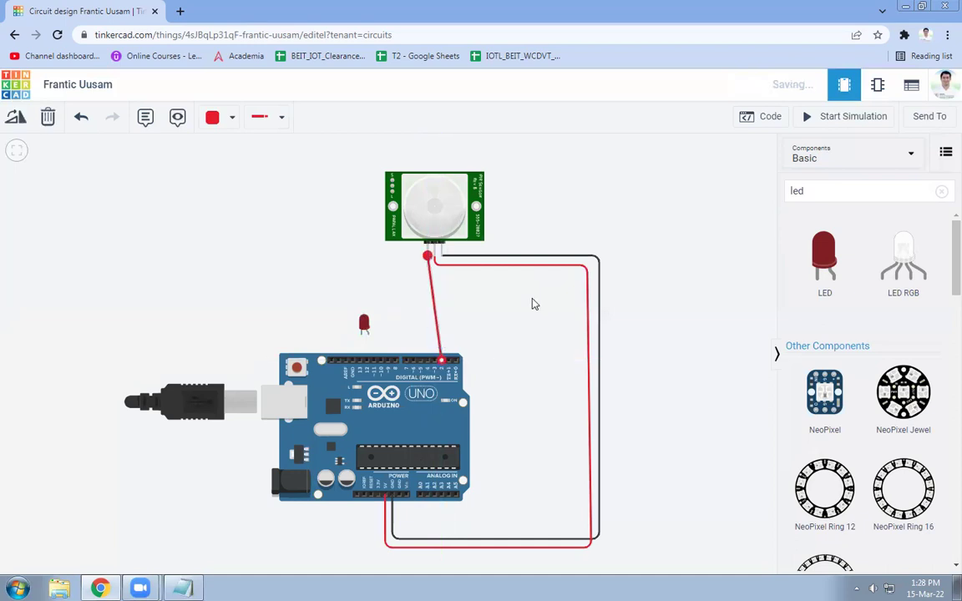
left_click(228, 121)
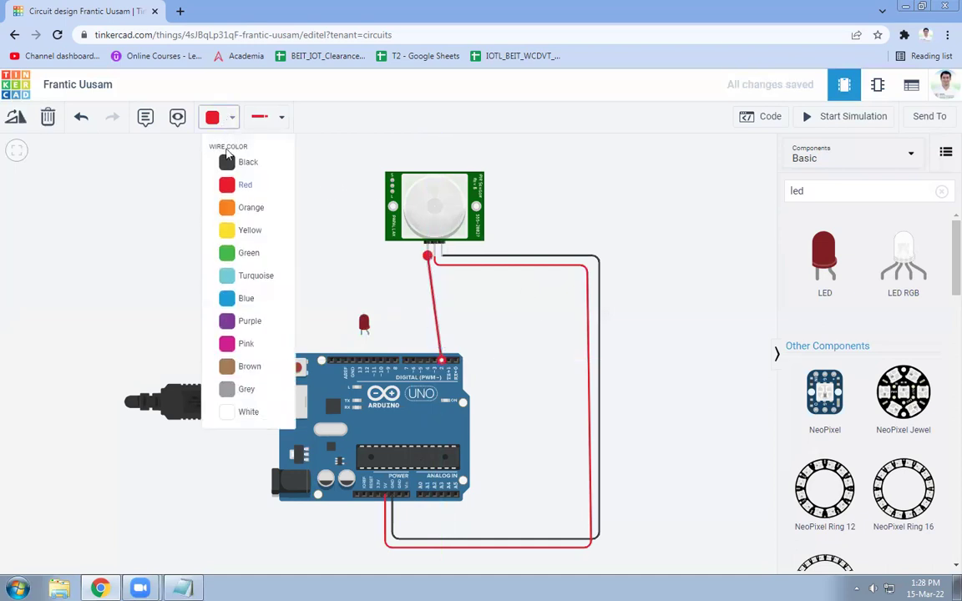
left_click(237, 251)
mouse_move(447, 189)
left_mouse_down()
mouse_move(464, 187)
mouse_move(445, 189)
left_mouse_up()
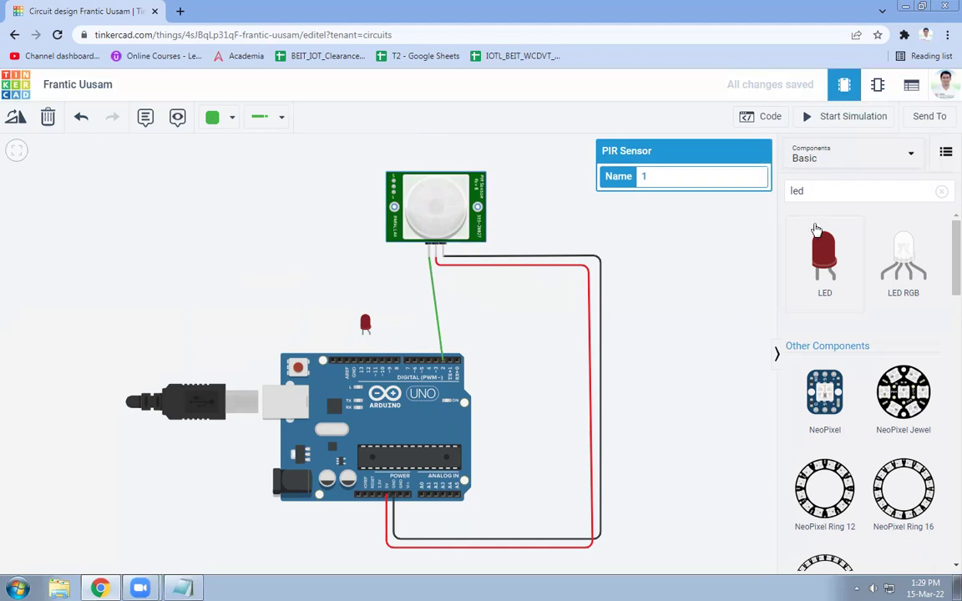
Step: Search 'resi', place a resistor on the header, and set the LED down onto it
double_click(794, 192)
key("BackSpace")
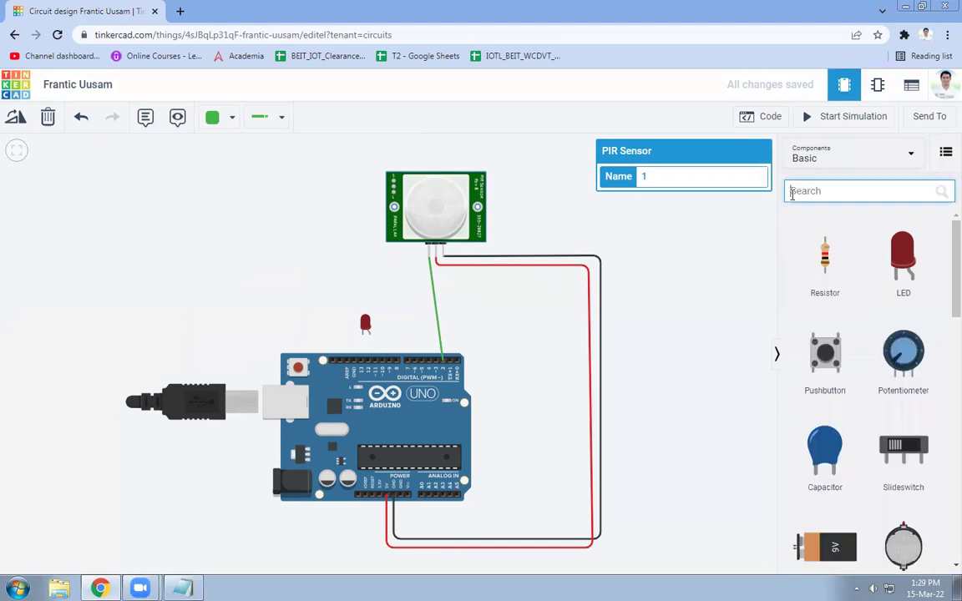
type("resi")
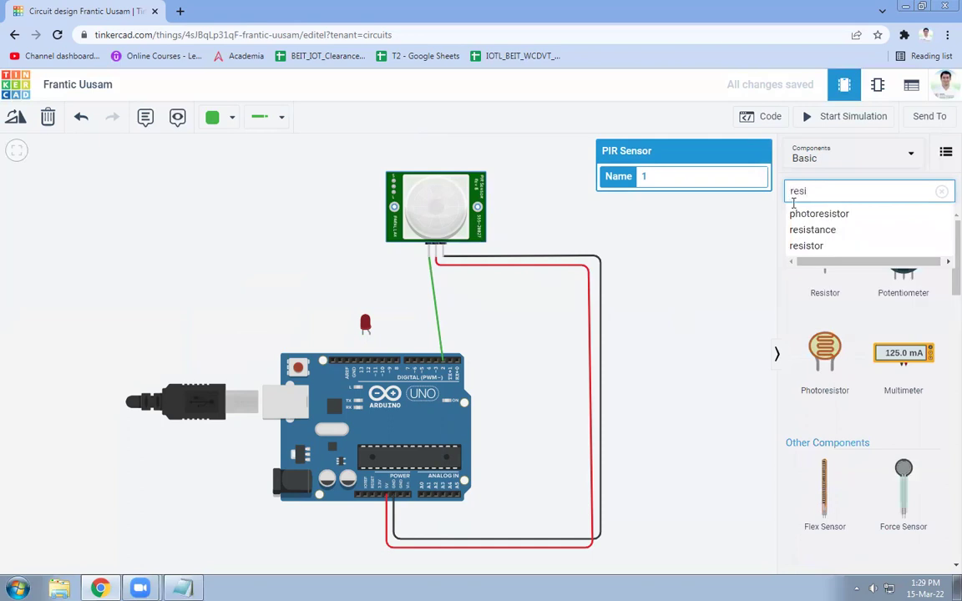
left_click(833, 294)
left_click_drag(811, 267, 365, 351)
left_click(329, 329)
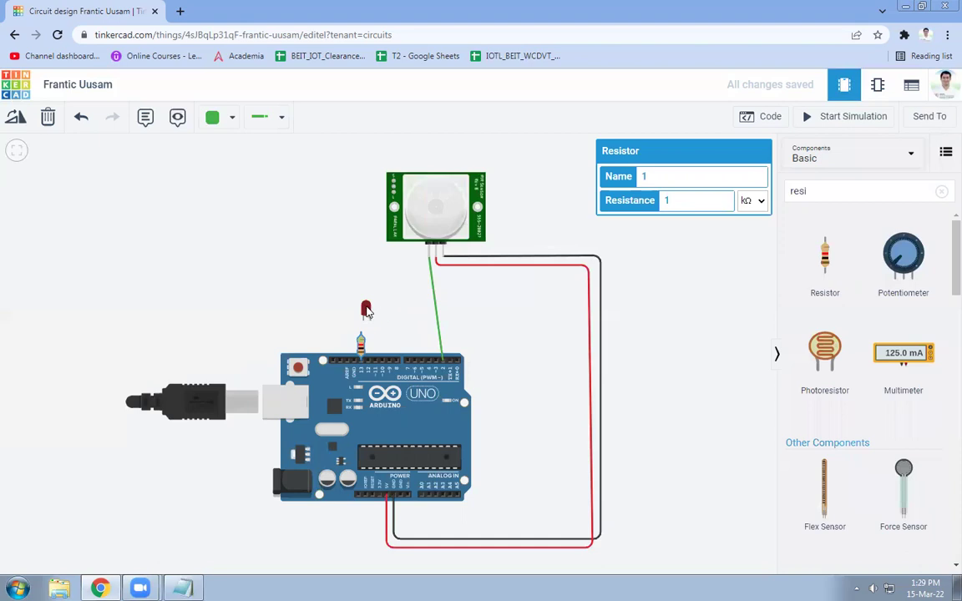
left_click_drag(371, 310, 367, 320)
left_click(365, 320)
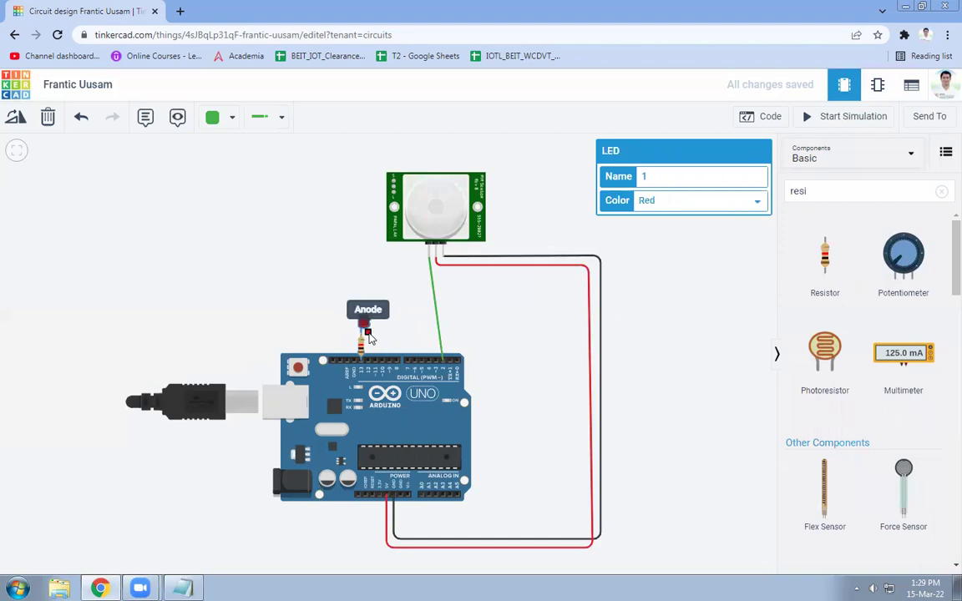
Step: Run a green wire from the LED anode to the header and shift the resistor slightly left
left_click(368, 329)
left_click(369, 365)
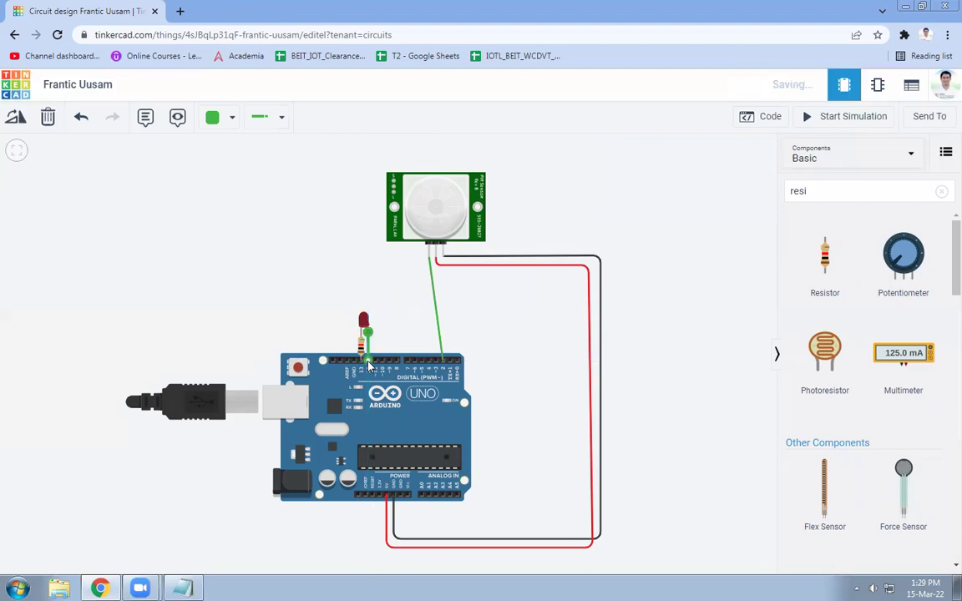
left_click(228, 119)
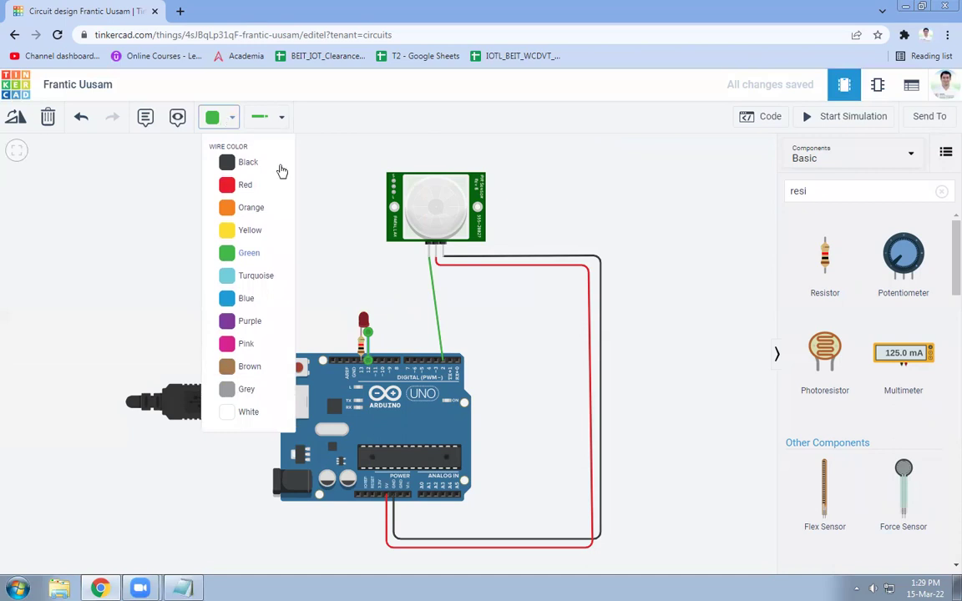
left_click(337, 250)
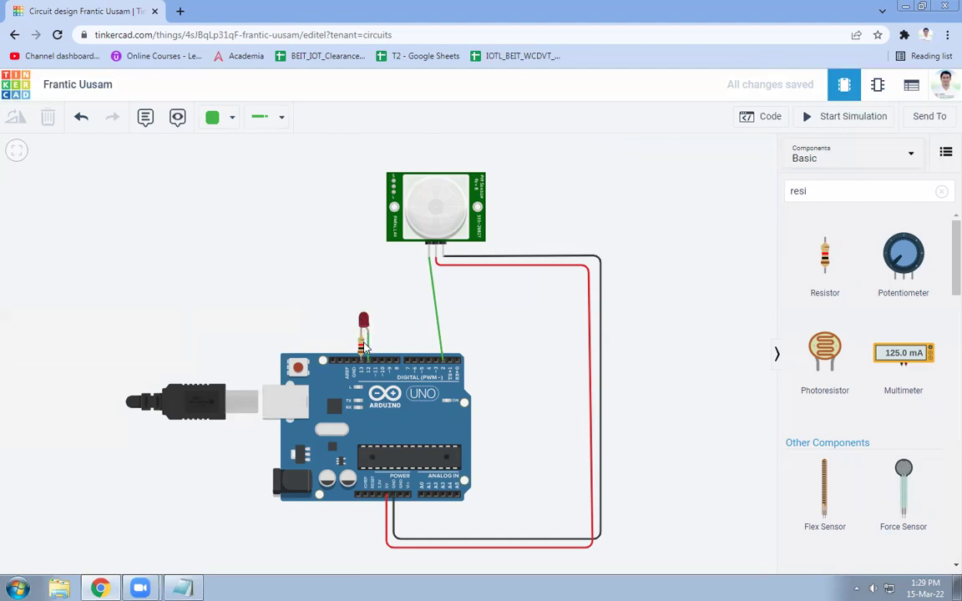
left_click_drag(364, 350, 357, 349)
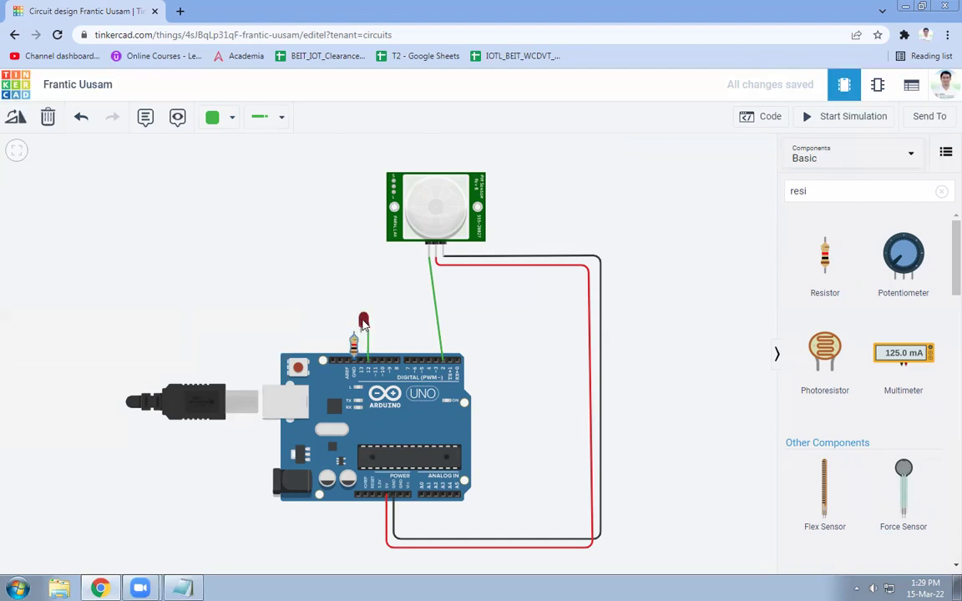
left_click(367, 362)
Step: Connect the resistor leg and the LED anode to pin 13, cancelling a stray wire
left_click(365, 333)
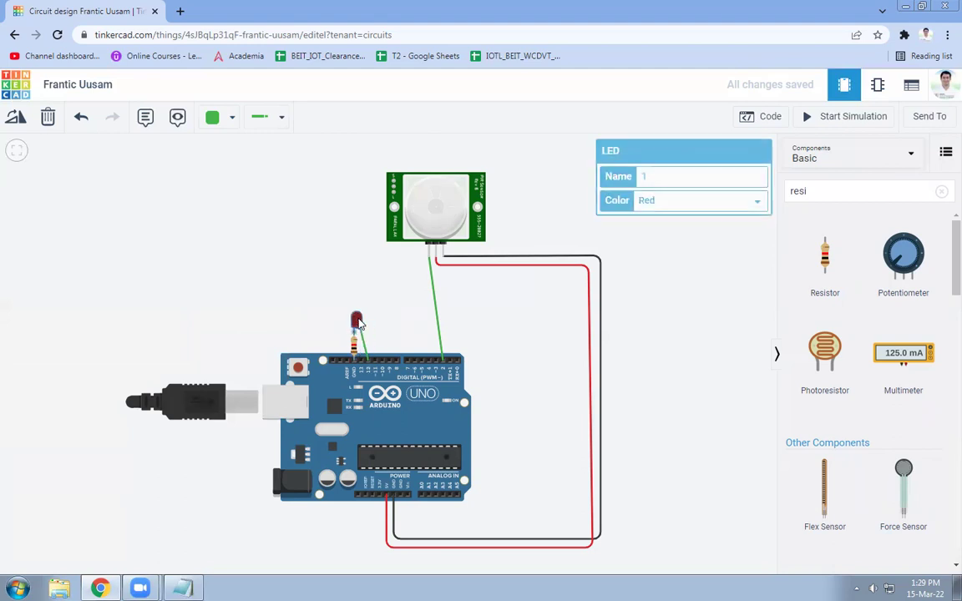
left_click(368, 365)
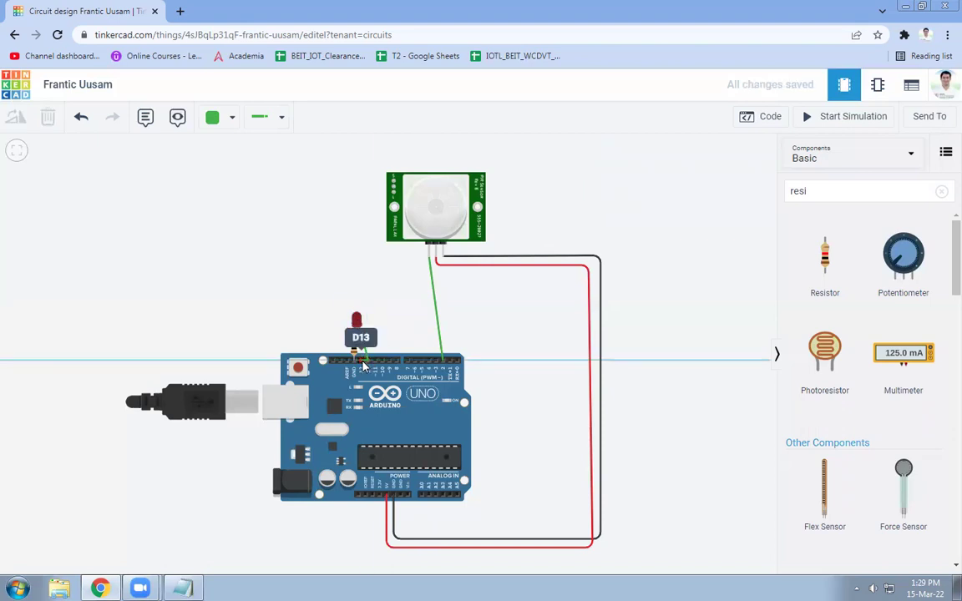
key("Escape")
left_click(381, 340)
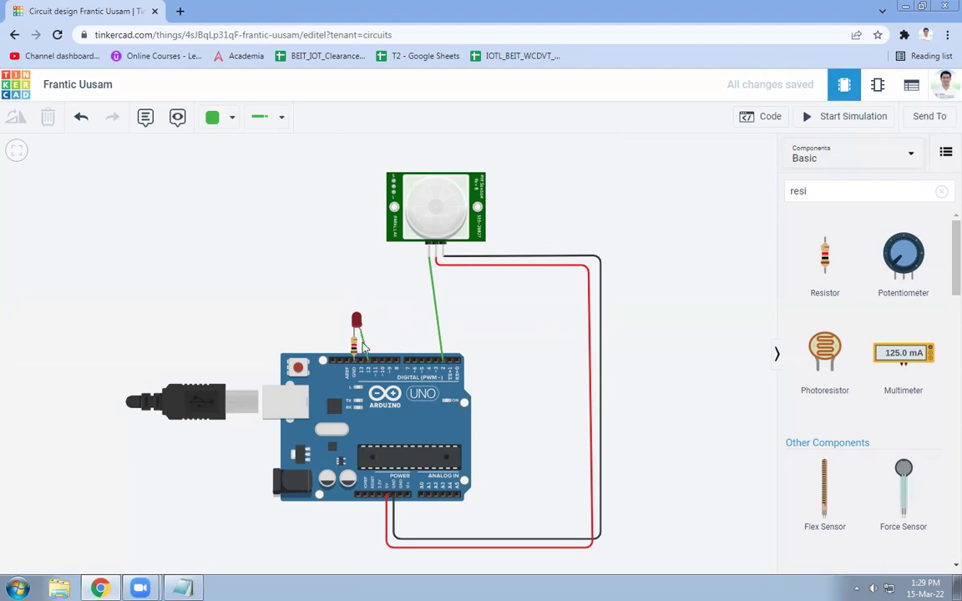
left_click(367, 355)
left_click(360, 329)
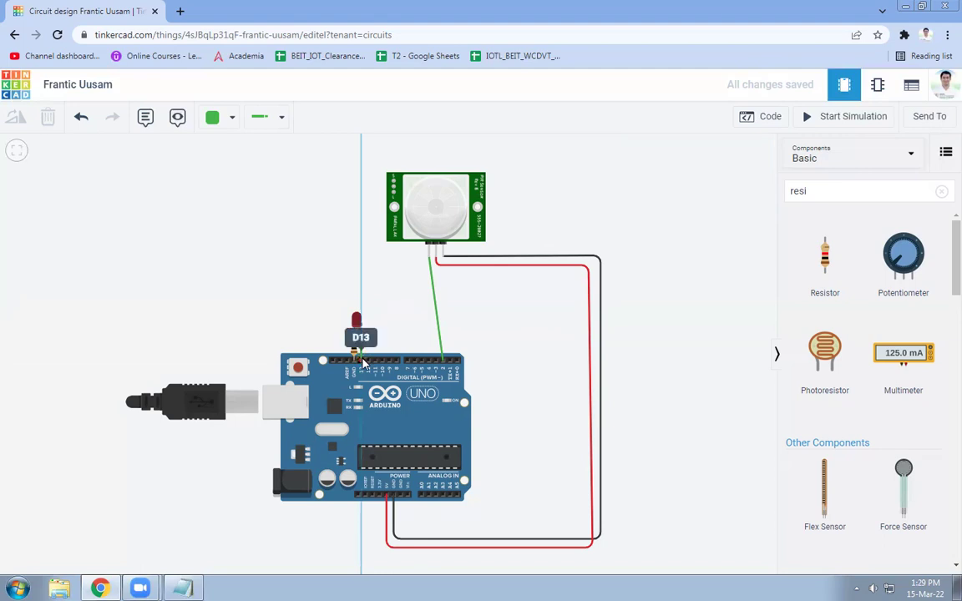
left_click(364, 361)
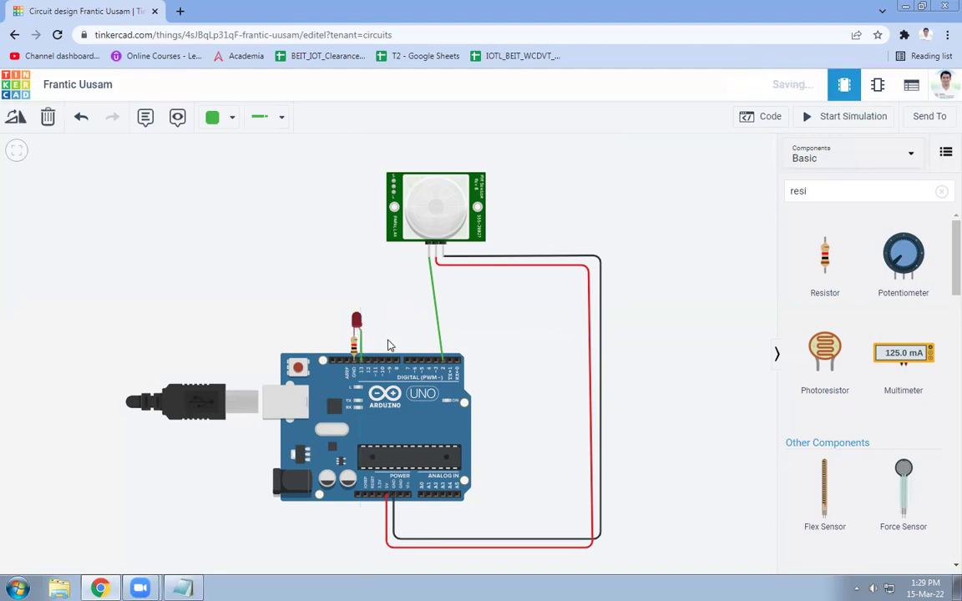
left_click(387, 343)
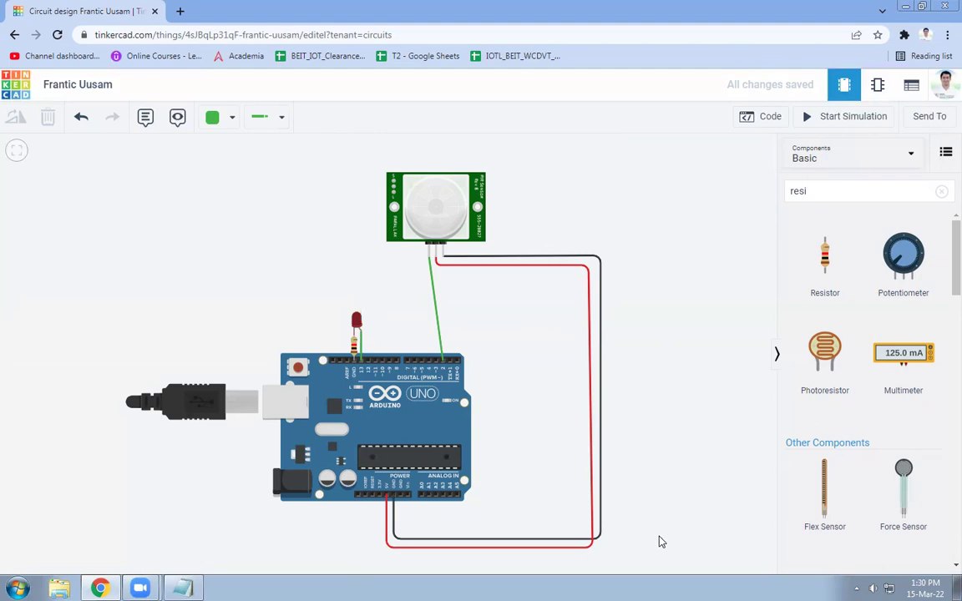
scroll(700, 449, "down", 1)
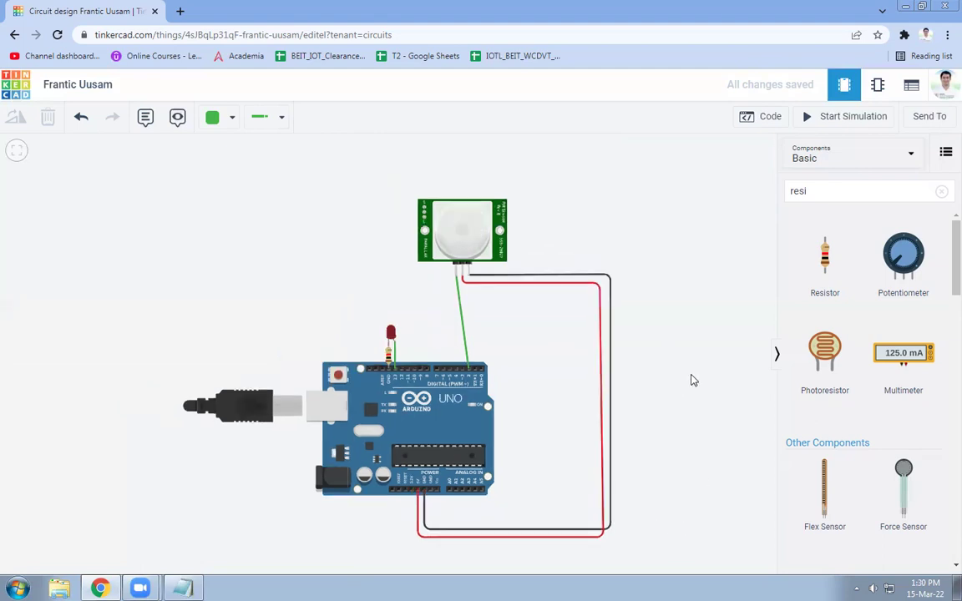
left_click_drag(692, 381, 634, 376)
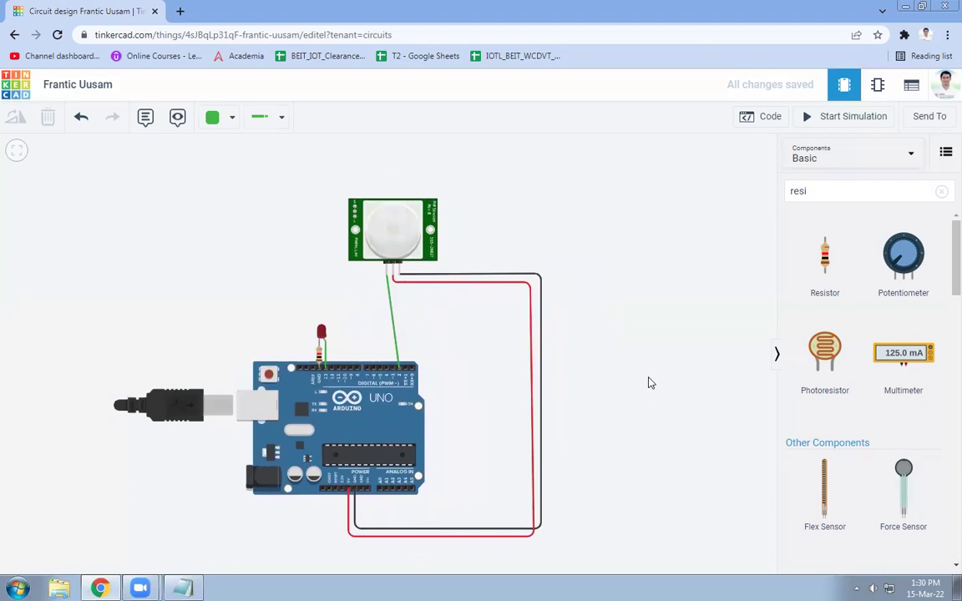
scroll(643, 302, "down", 1)
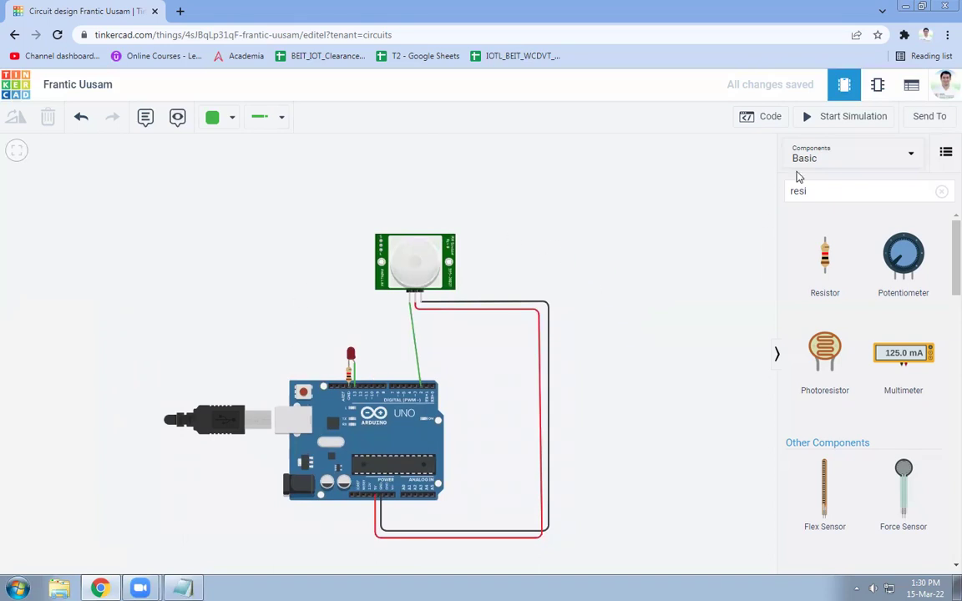
Step: Open the code editor and switch it from Blocks to Text mode
left_click(770, 118)
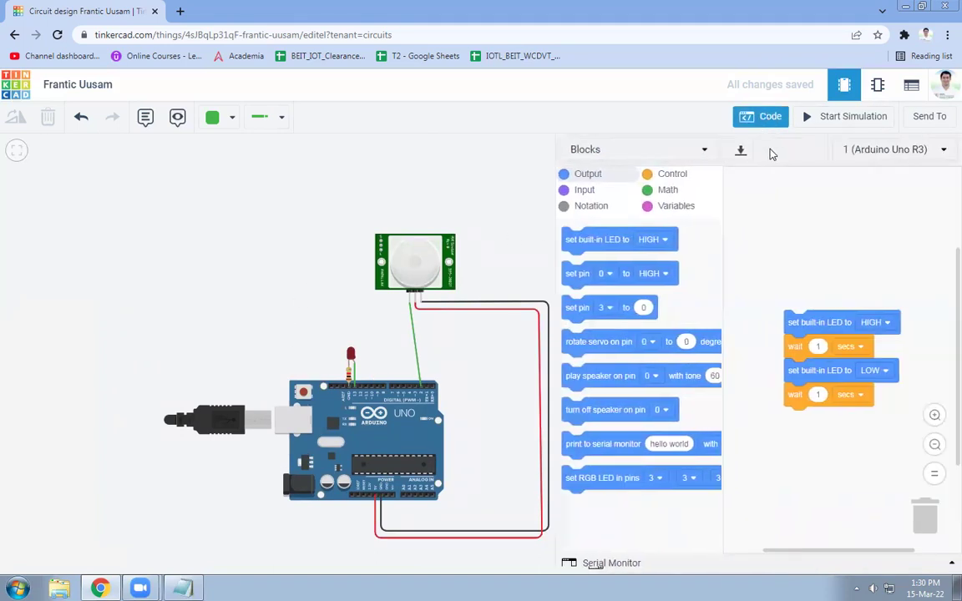
left_click(627, 150)
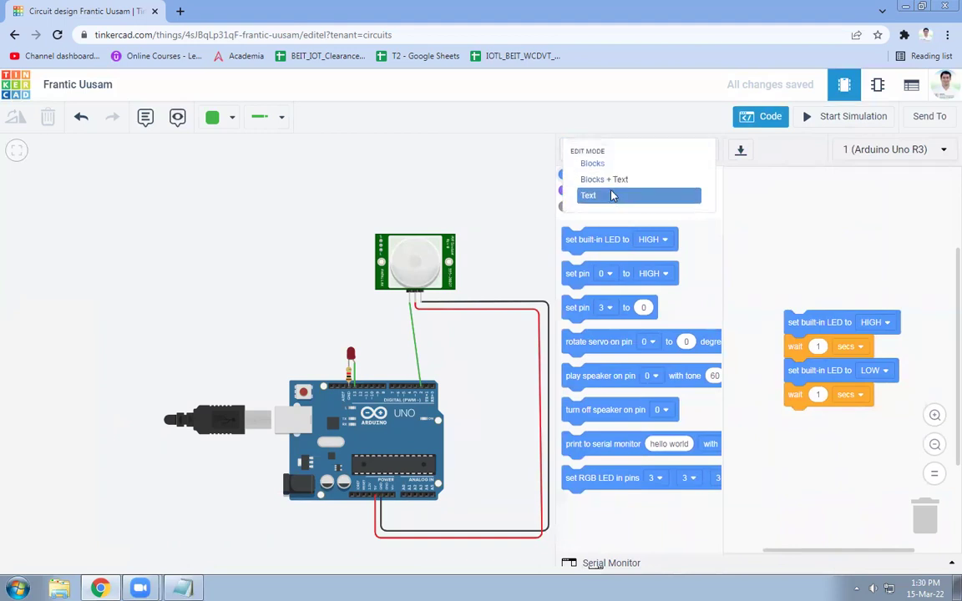
left_click(602, 192)
left_click(483, 356)
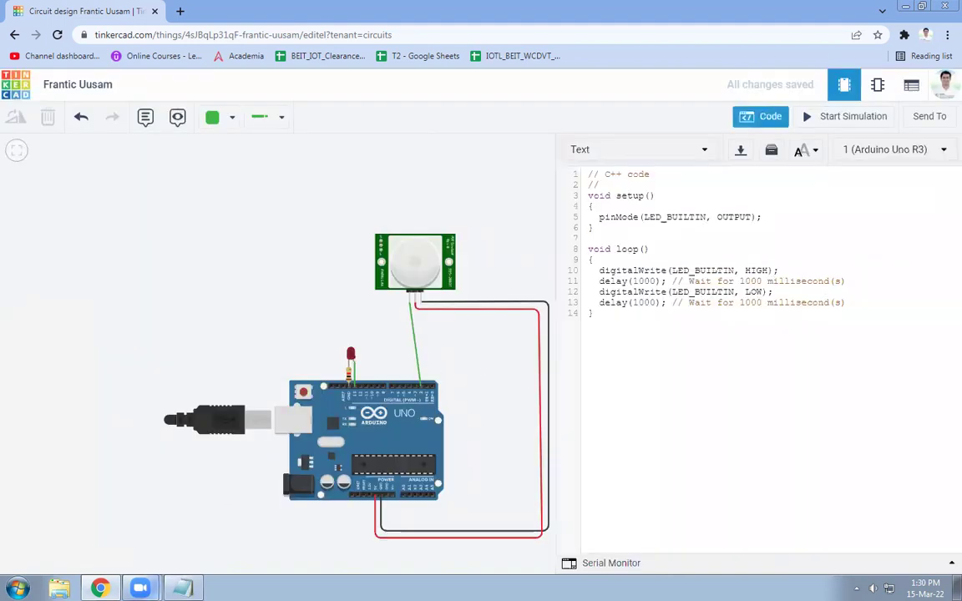
Step: Copy the PIR code from Notepad and paste it over the default sketch
mouse_move(183, 589)
left_click(182, 557)
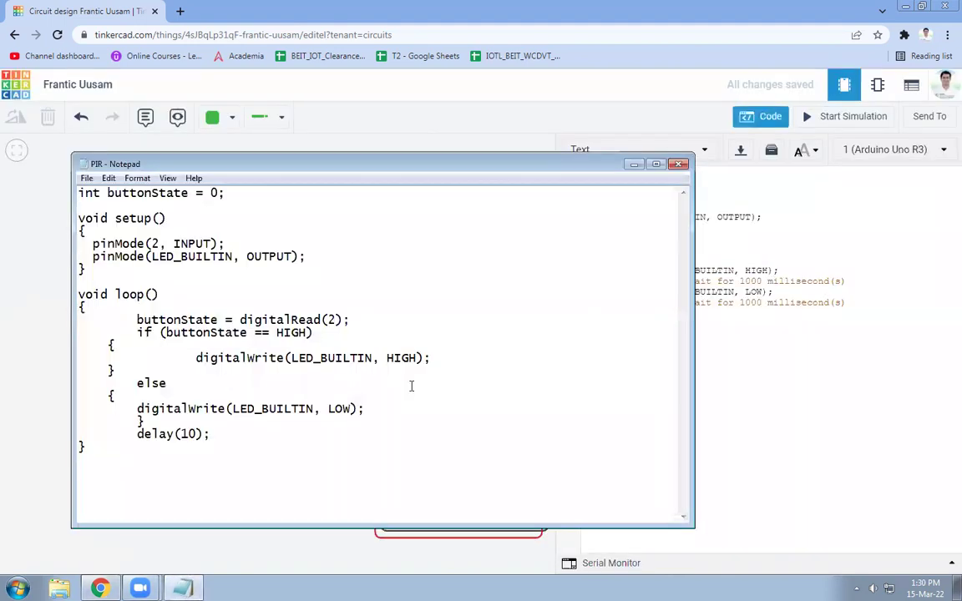
key("ctrl+a")
key("ctrl+c")
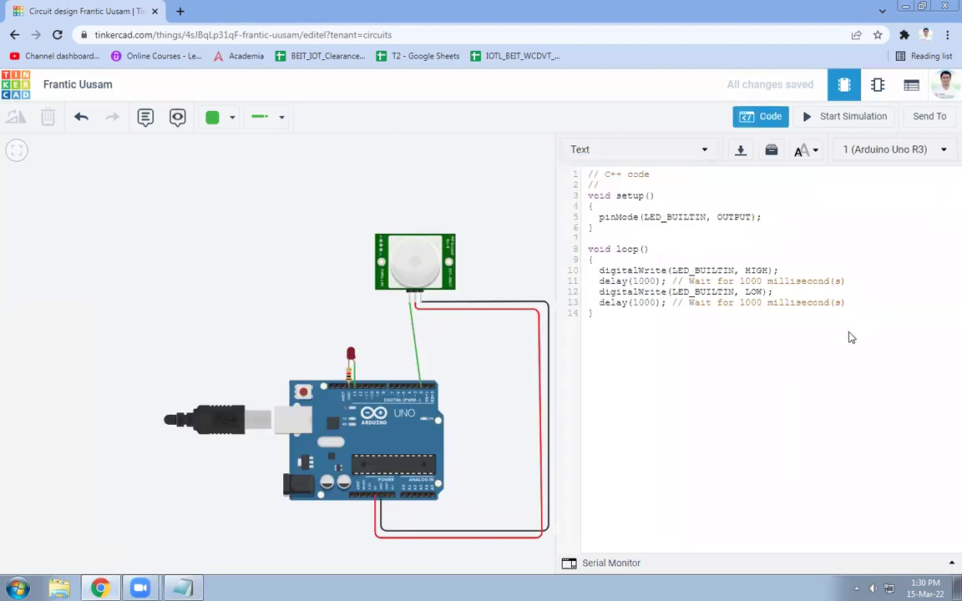
left_click(844, 339)
key("ctrl+a")
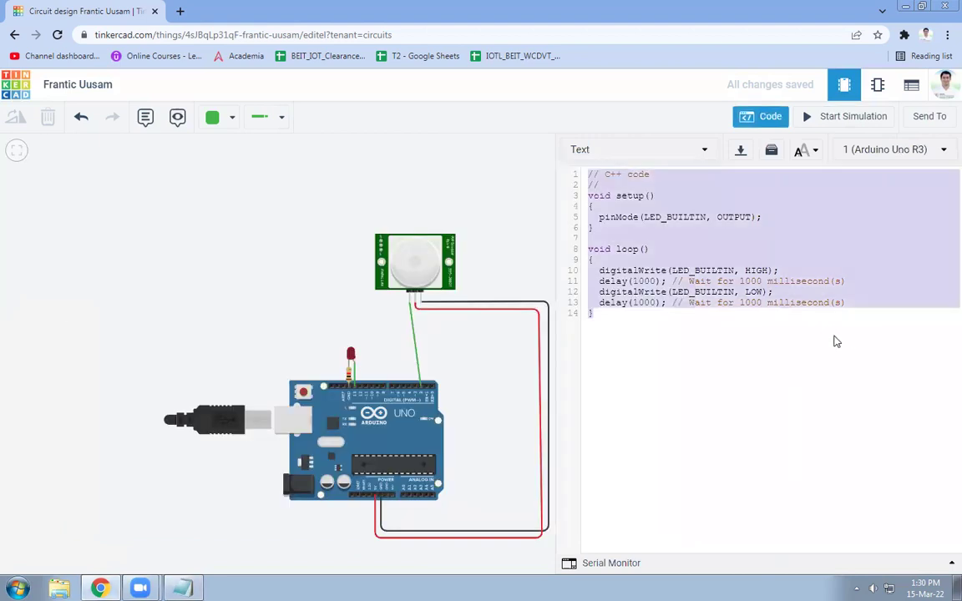
key("ctrl+v")
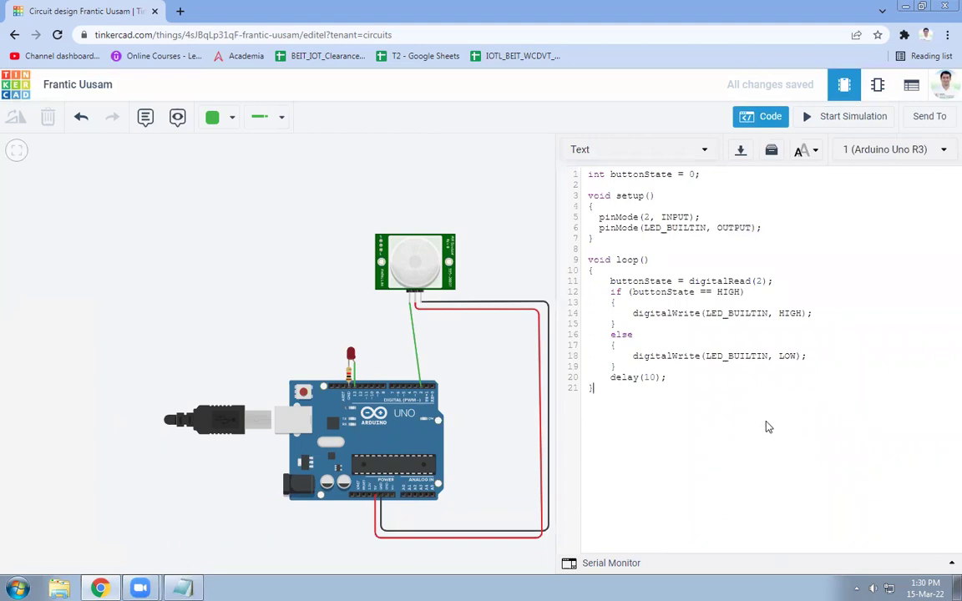
left_click_drag(501, 243, 418, 217)
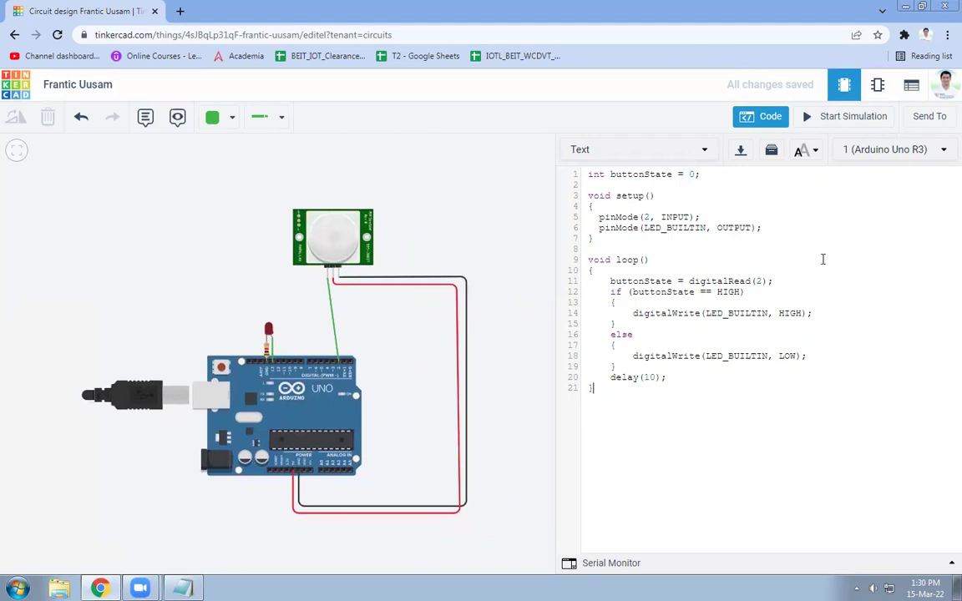
left_click_drag(495, 211, 475, 237)
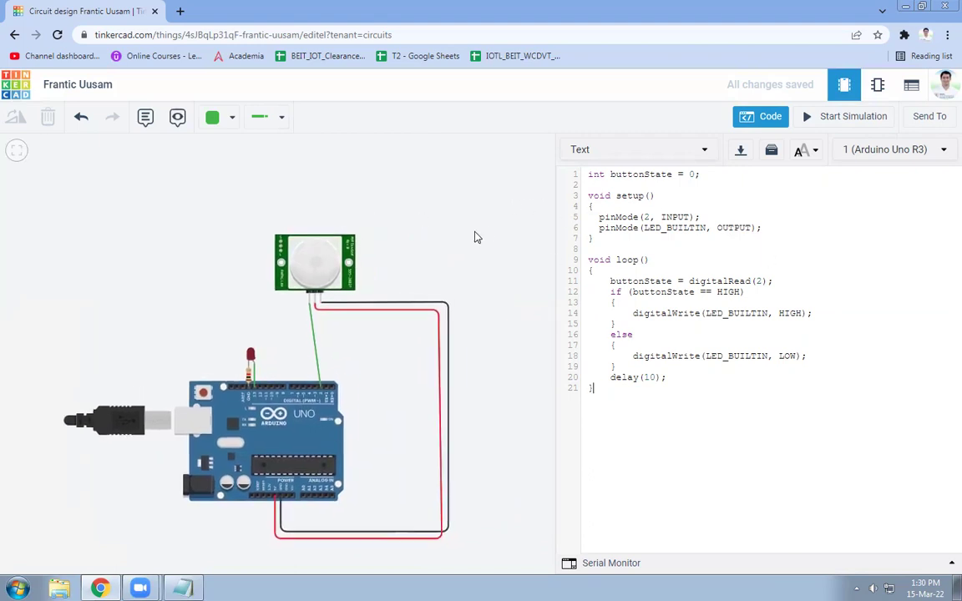
Step: Start the simulation and select the PIR sensor to reveal its detection zone
left_click(832, 121)
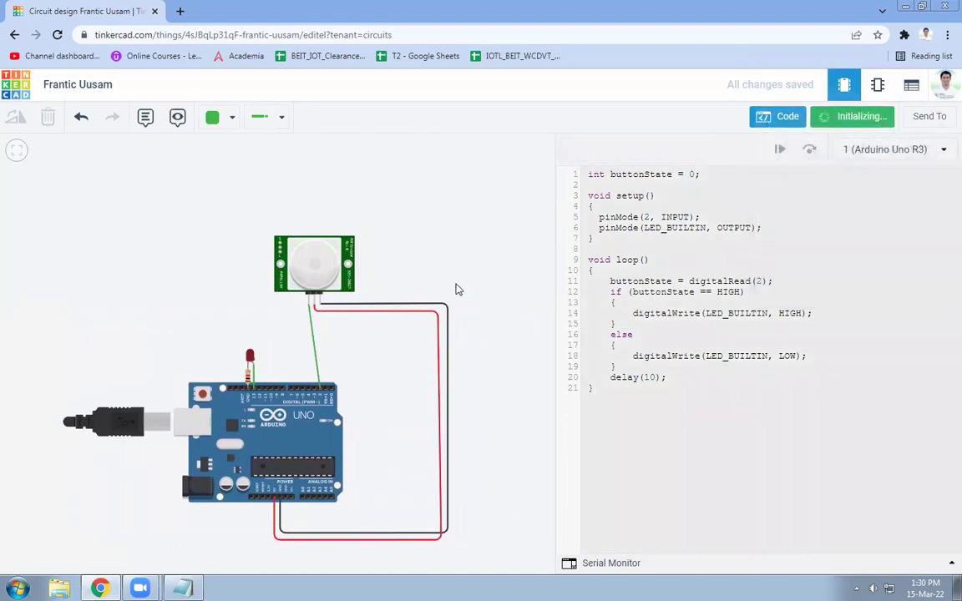
left_click(942, 201)
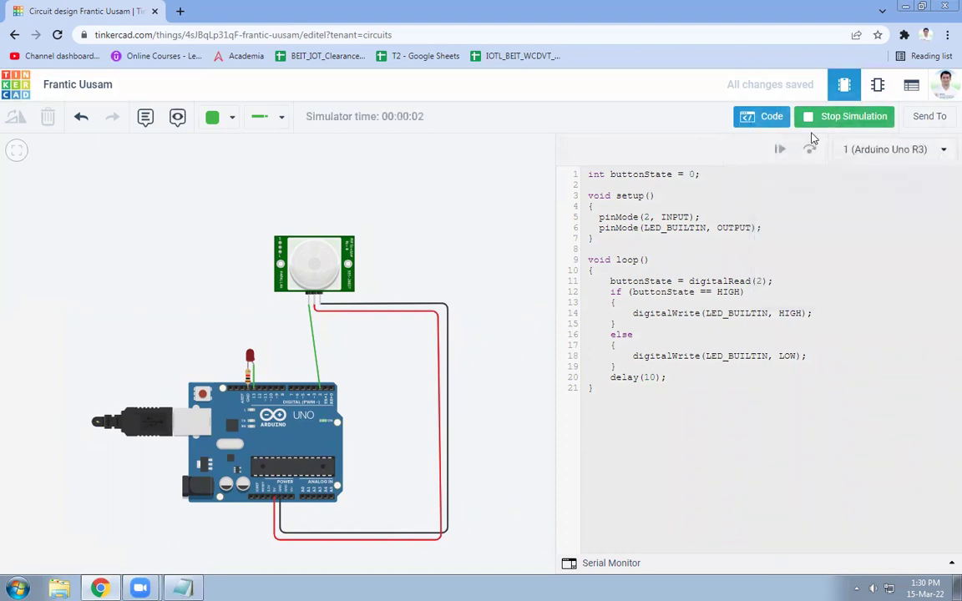
left_click(315, 270)
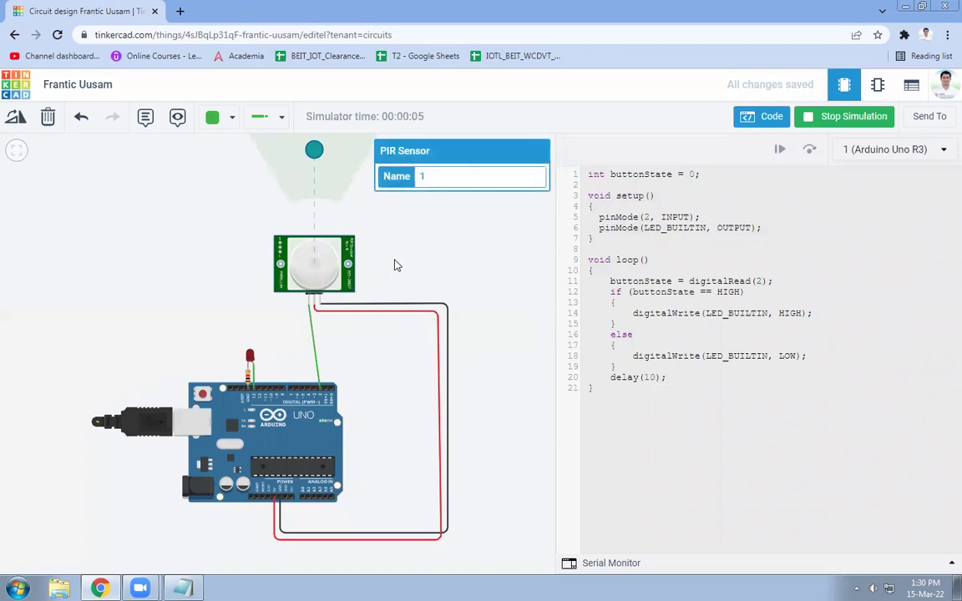
left_click_drag(421, 235, 408, 294)
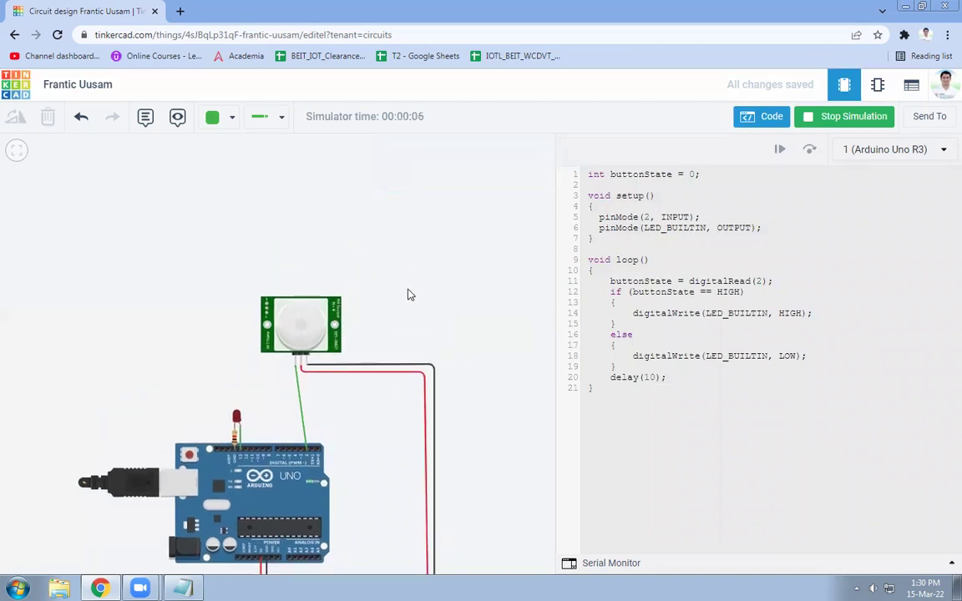
left_click(303, 330)
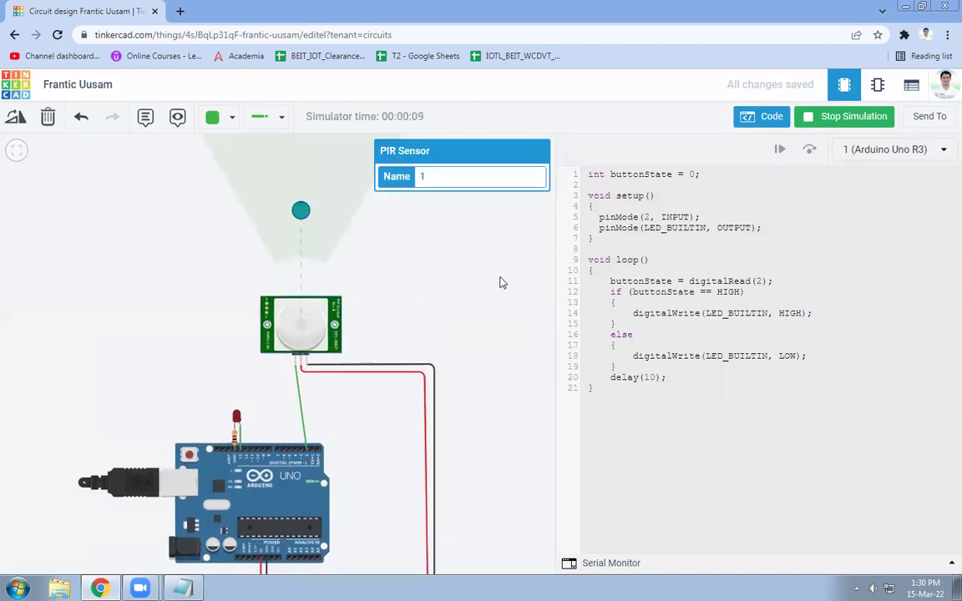
Step: Drag the test object back and forth inside the sensor's detection zone to trigger motion
left_click_drag(304, 215, 371, 227)
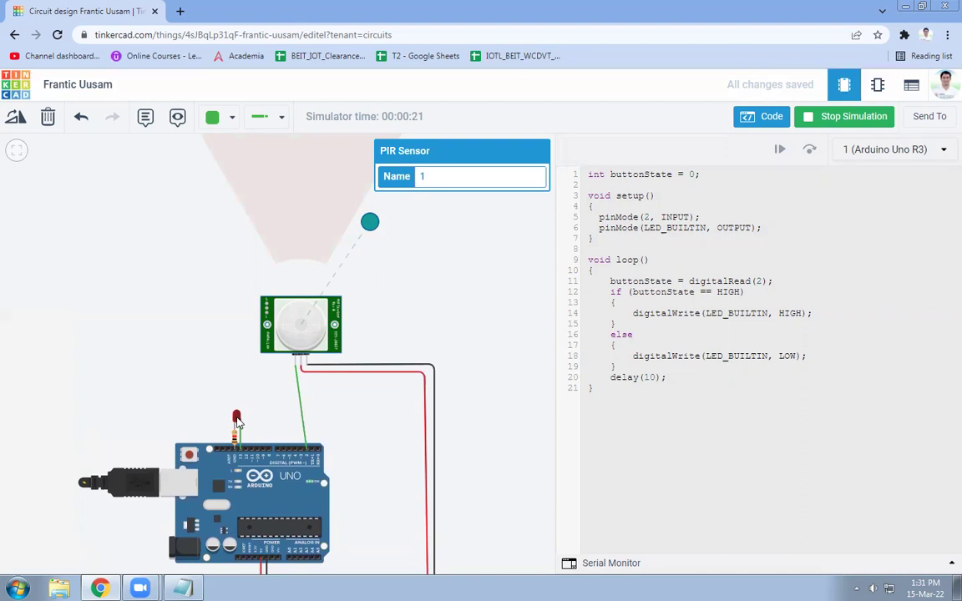
left_click_drag(378, 223, 352, 209)
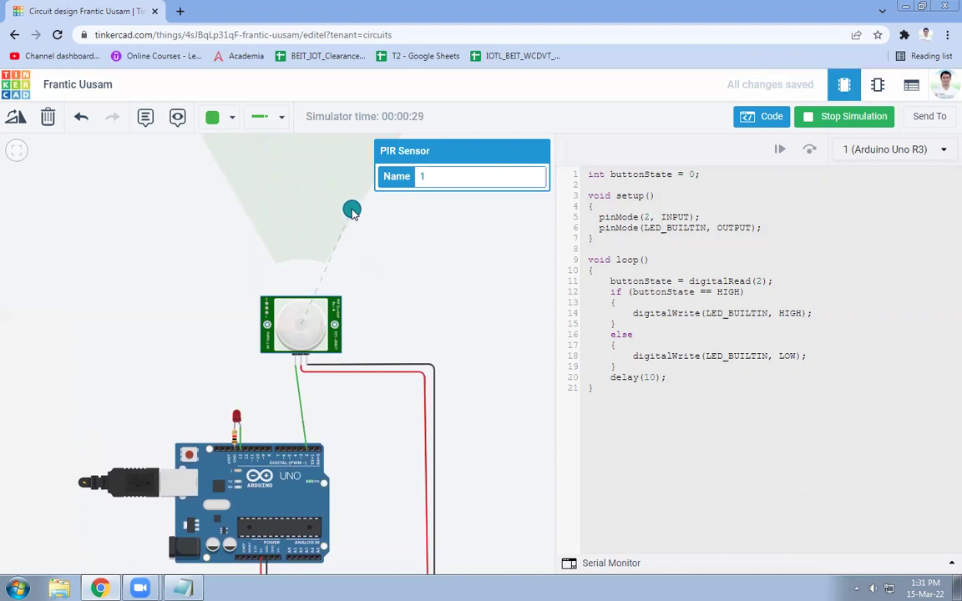
left_click_drag(352, 210, 378, 222)
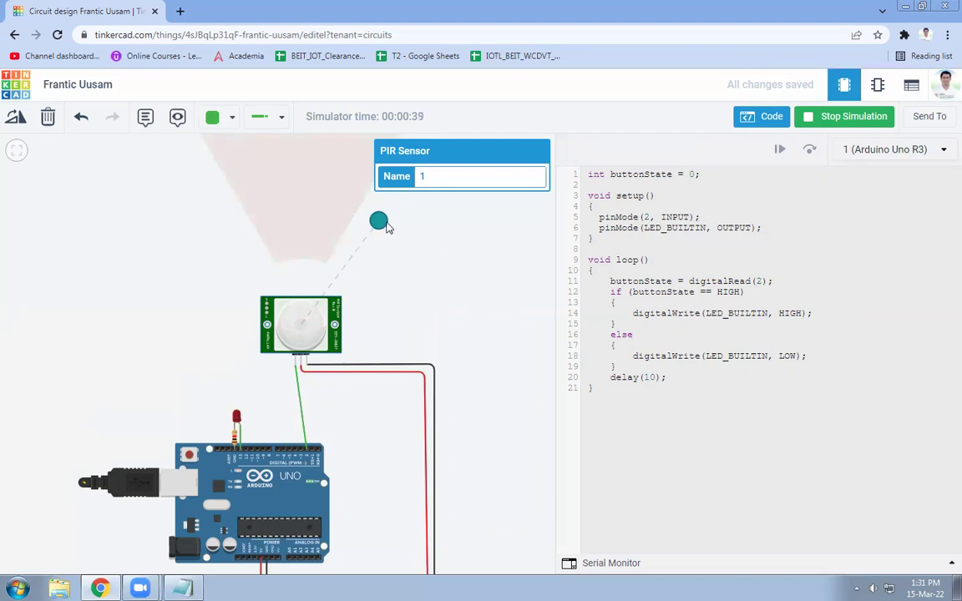
mouse_move(379, 219)
left_mouse_down()
mouse_move(255, 193)
mouse_move(325, 195)
mouse_move(284, 196)
mouse_move(323, 194)
mouse_move(332, 223)
mouse_move(368, 228)
left_mouse_up()
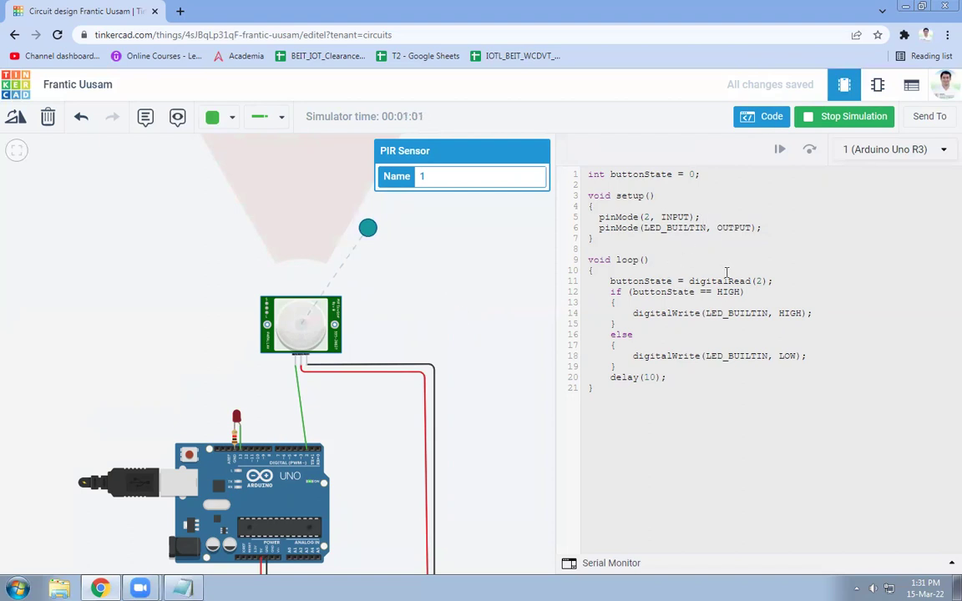
Step: Stop the simulation and highlight the buttonState variable and the setup and loop functions in the code
left_click(832, 122)
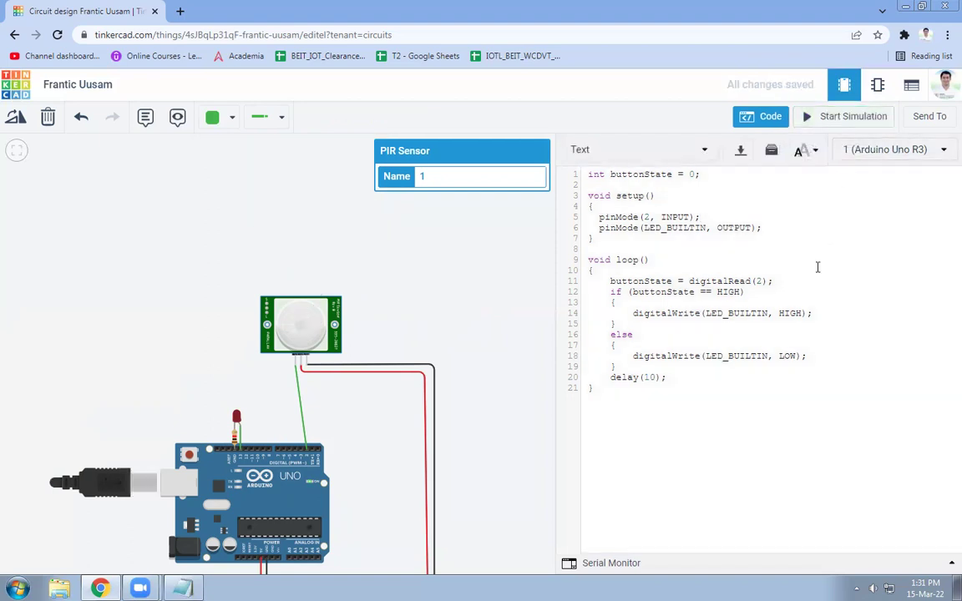
left_click(639, 175)
left_click_drag(611, 175, 673, 174)
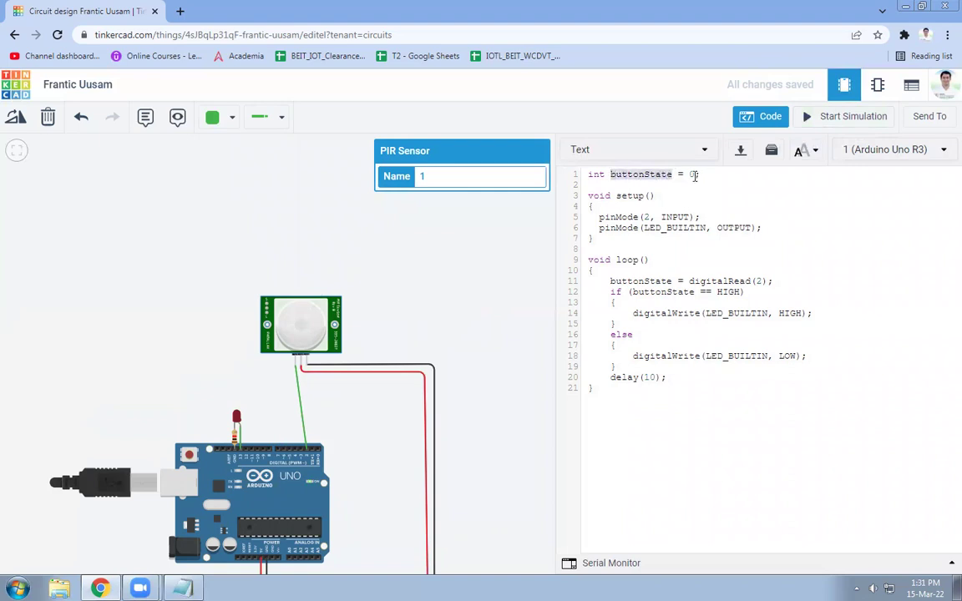
left_click(692, 175)
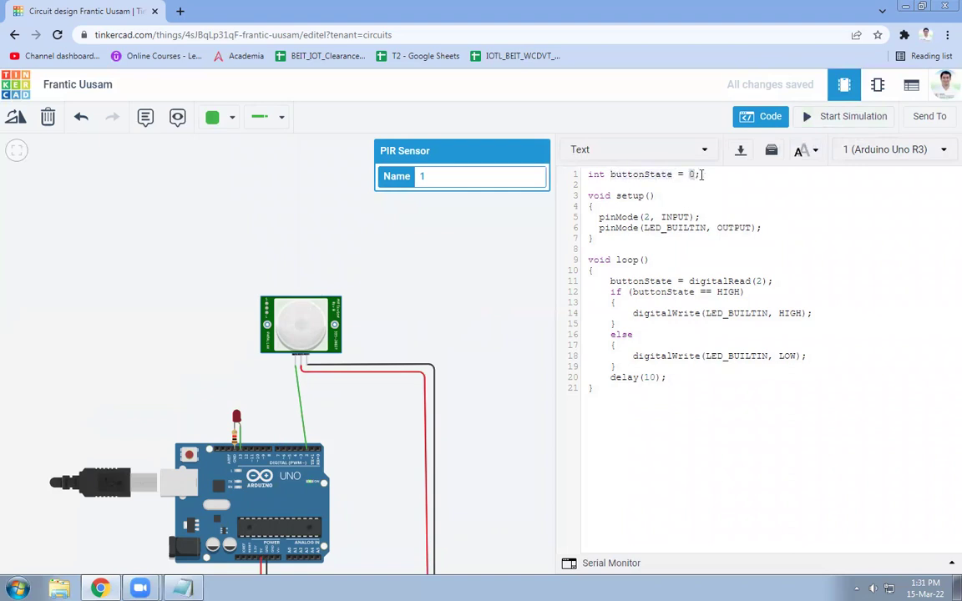
left_click(632, 194)
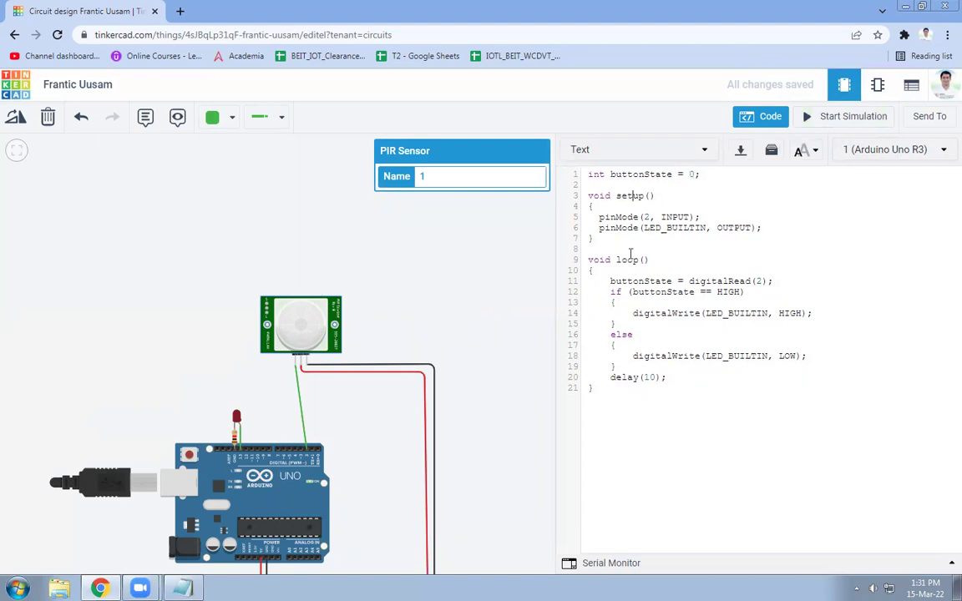
double_click(631, 194)
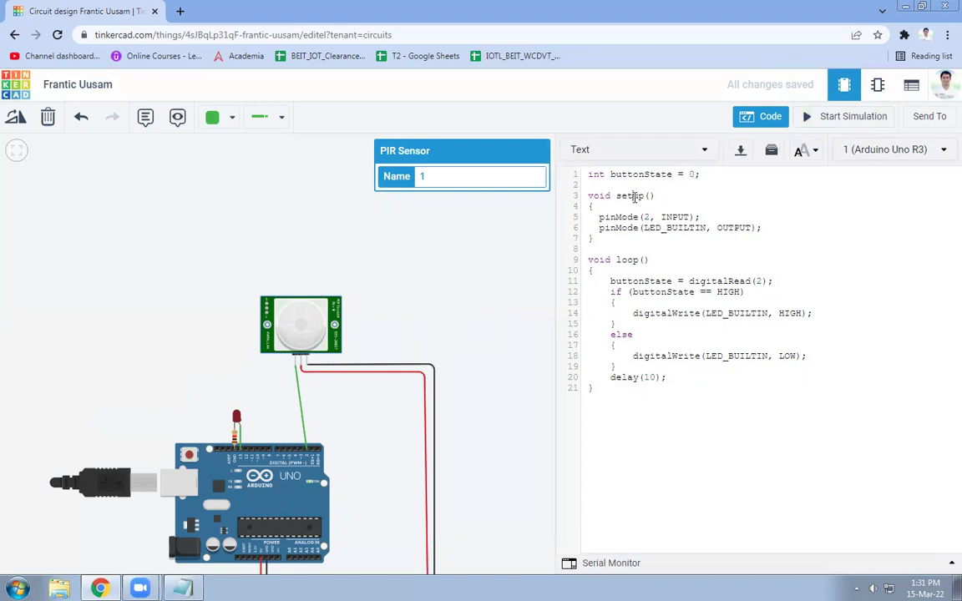
double_click(632, 259)
left_click(633, 195)
Step: Highlight the setup() pinMode calls: pin 2 as INPUT and LED_BUILTIN as OUTPUT
double_click(646, 217)
double_click(679, 217)
double_click(611, 218)
left_click(643, 217)
double_click(674, 218)
double_click(618, 227)
left_click_drag(644, 228, 704, 228)
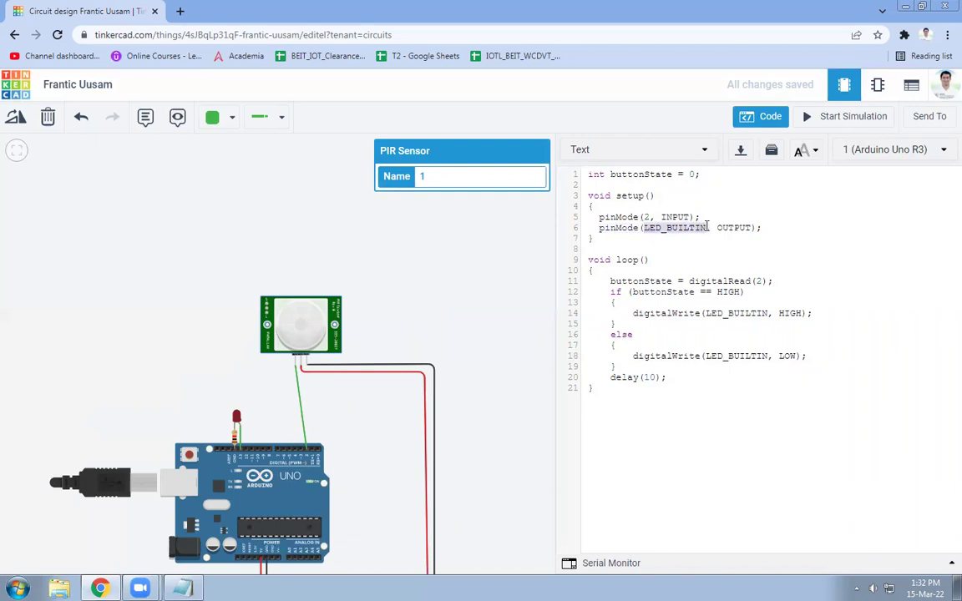
double_click(729, 228)
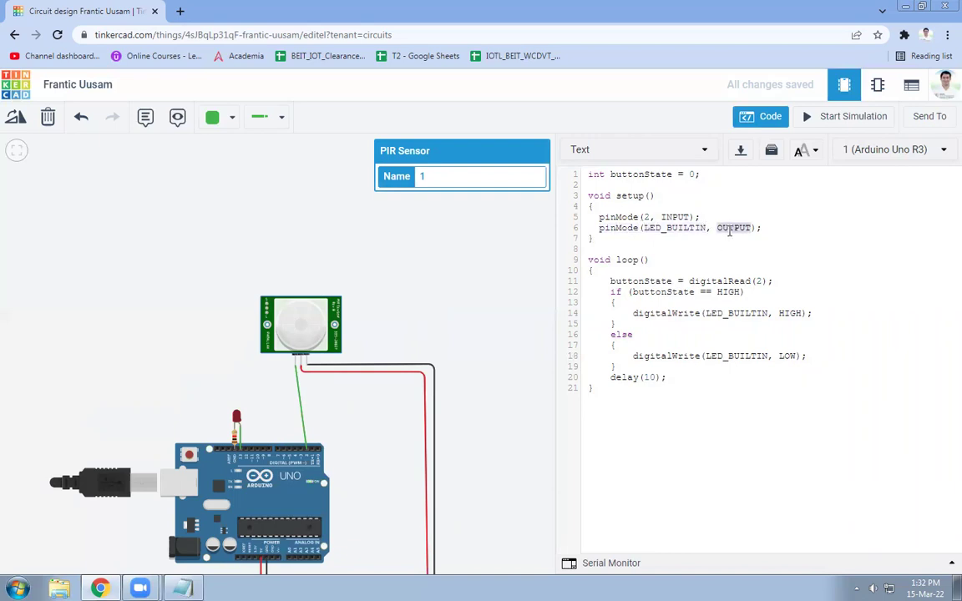
left_click_drag(599, 217, 747, 224)
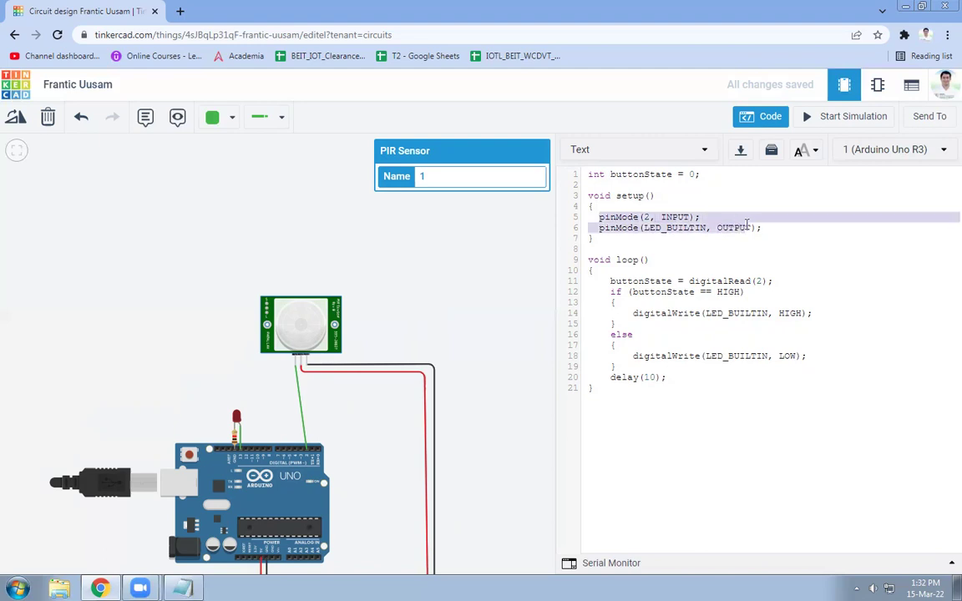
left_click_drag(599, 217, 684, 209)
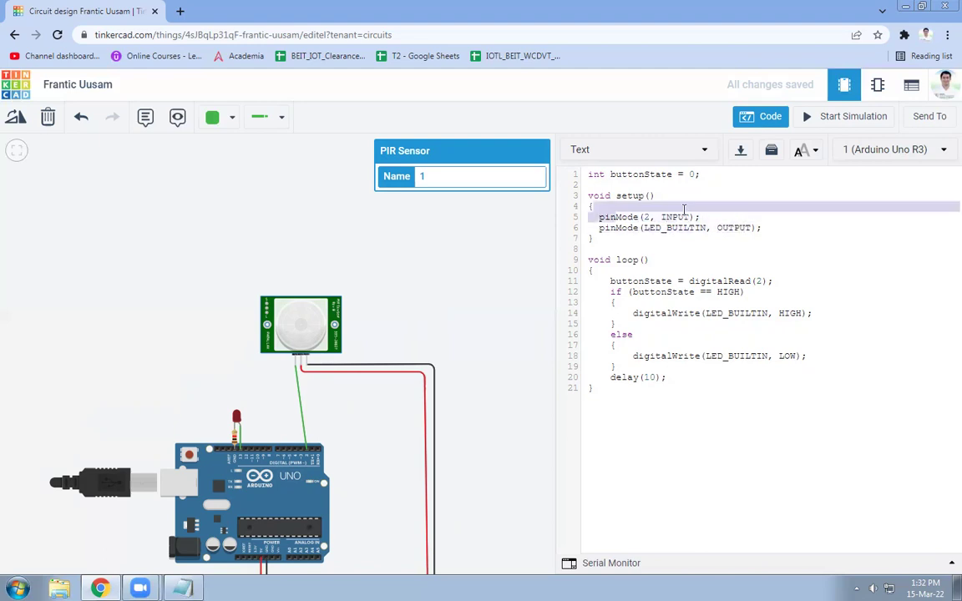
left_click_drag(620, 228, 704, 231)
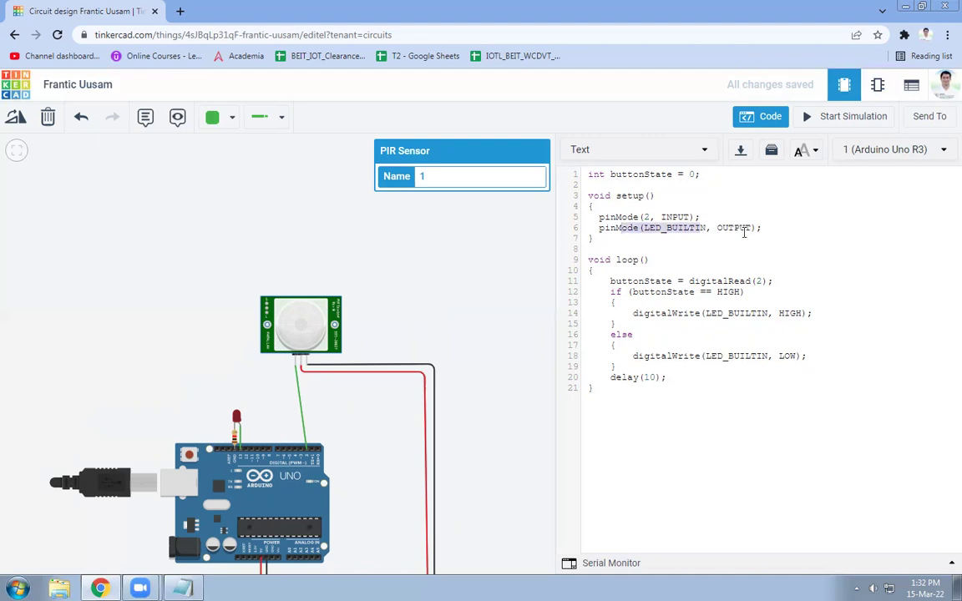
left_click(633, 262)
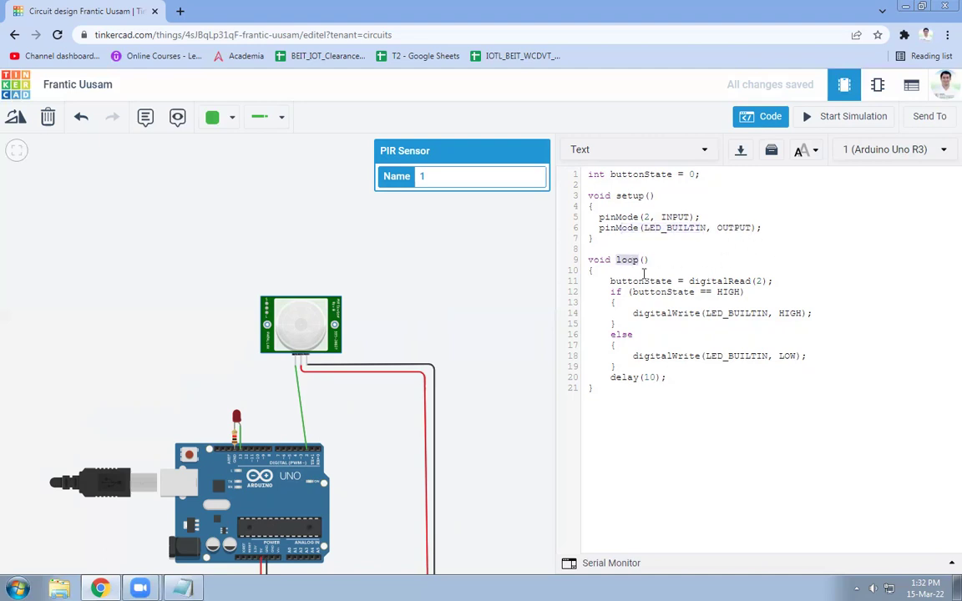
left_click(742, 292)
double_click(646, 217)
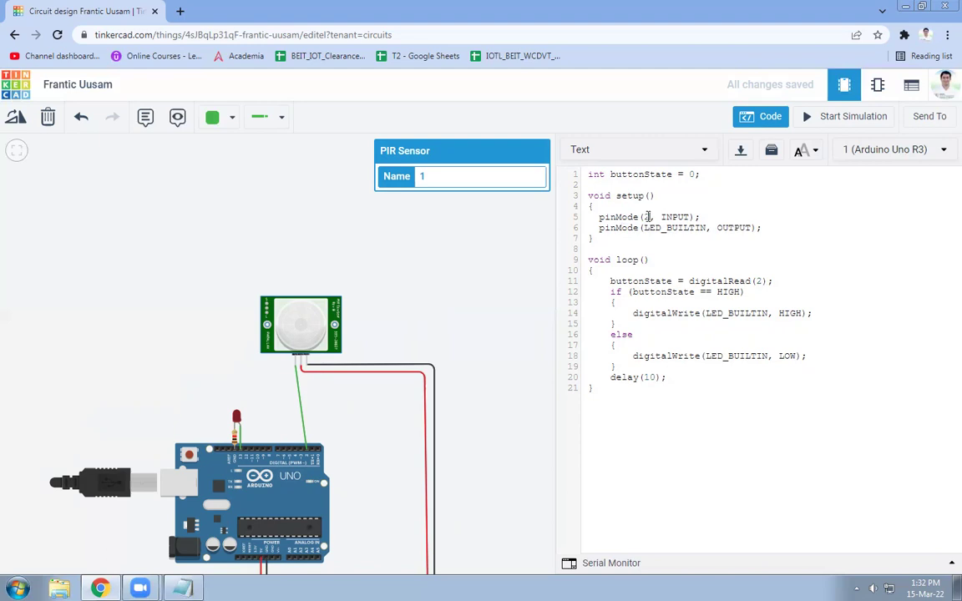
left_click(763, 289)
double_click(758, 282)
left_click_drag(691, 281, 770, 282)
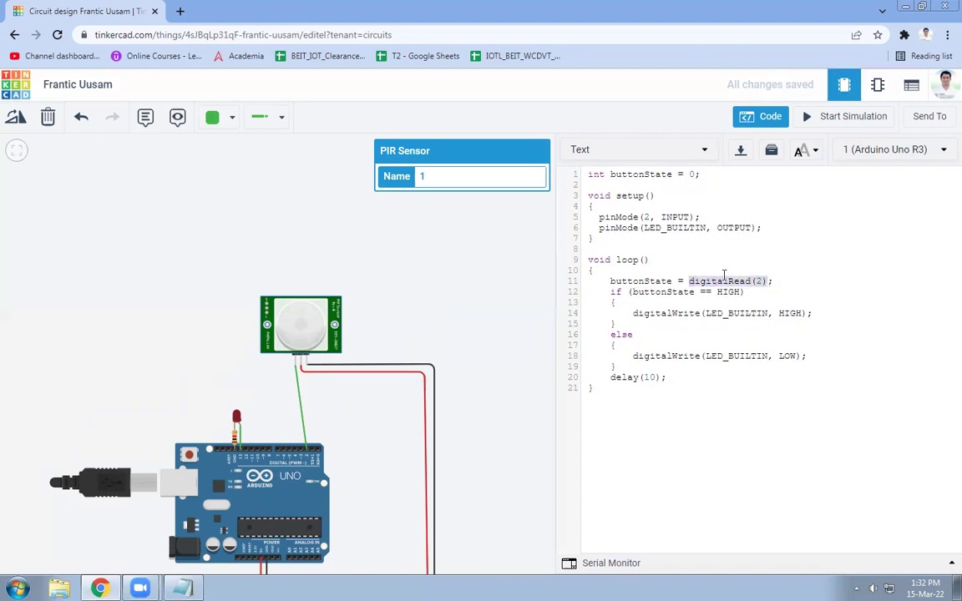
left_click(761, 281)
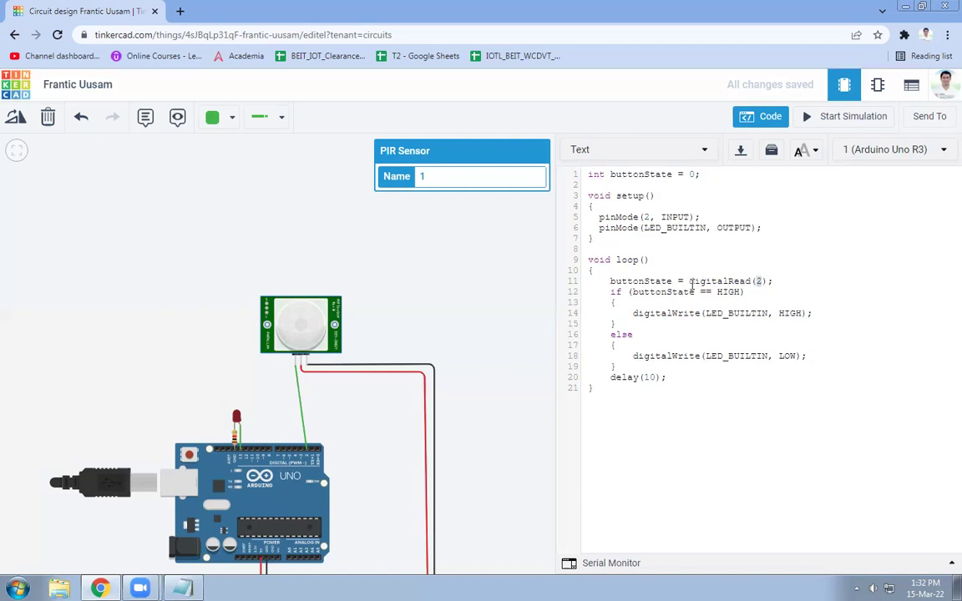
double_click(626, 281)
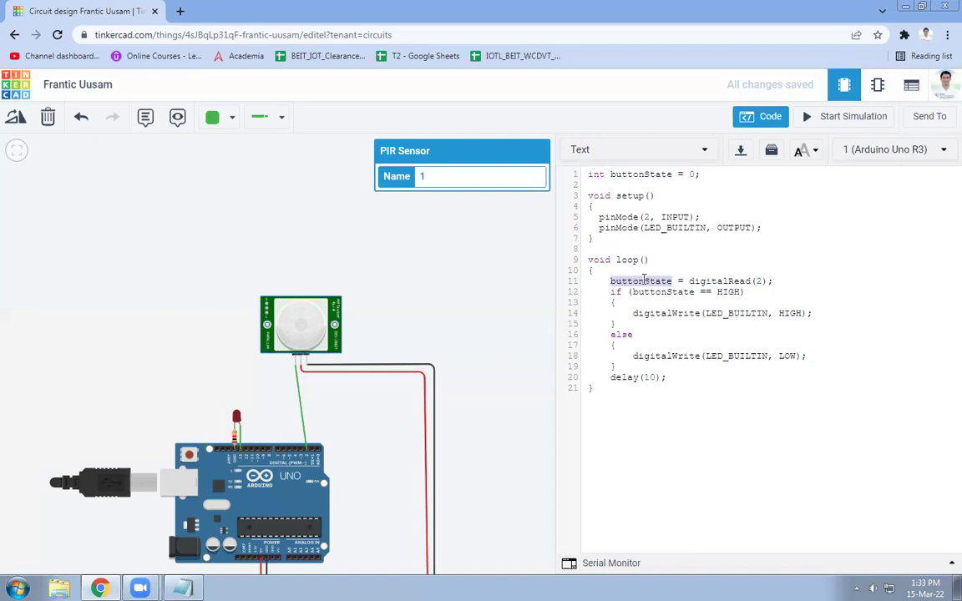
double_click(651, 292)
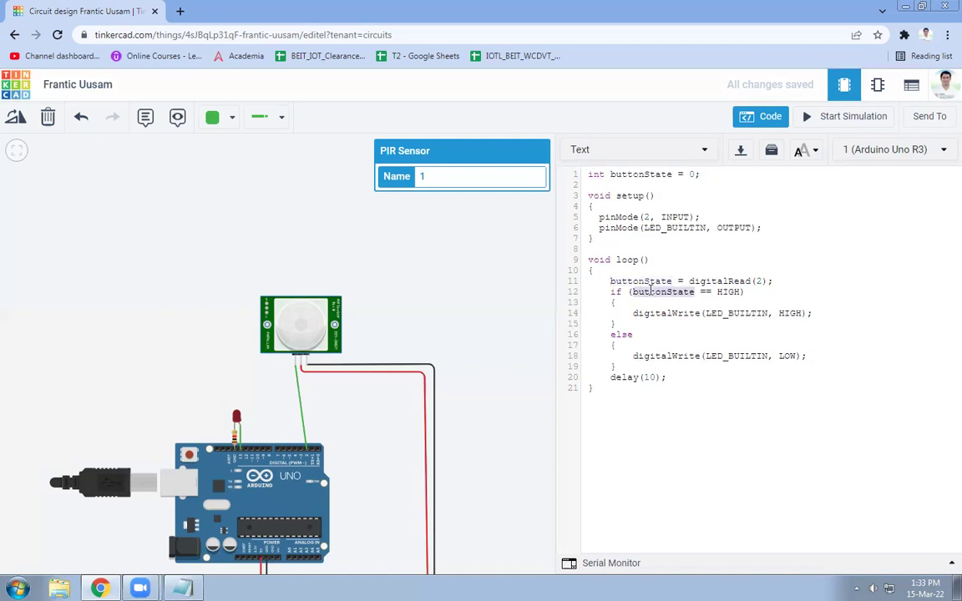
double_click(729, 291)
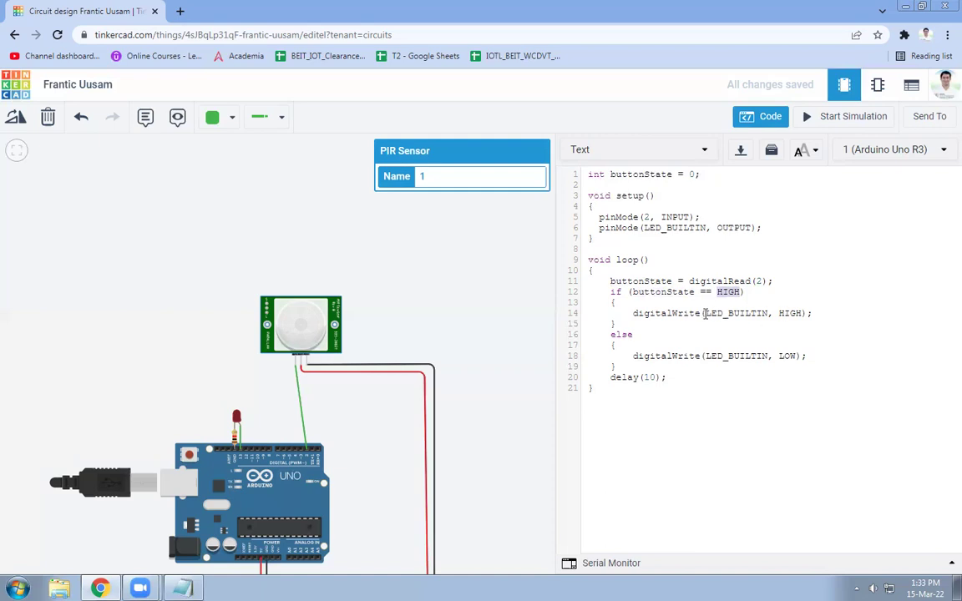
left_click_drag(706, 313, 784, 322)
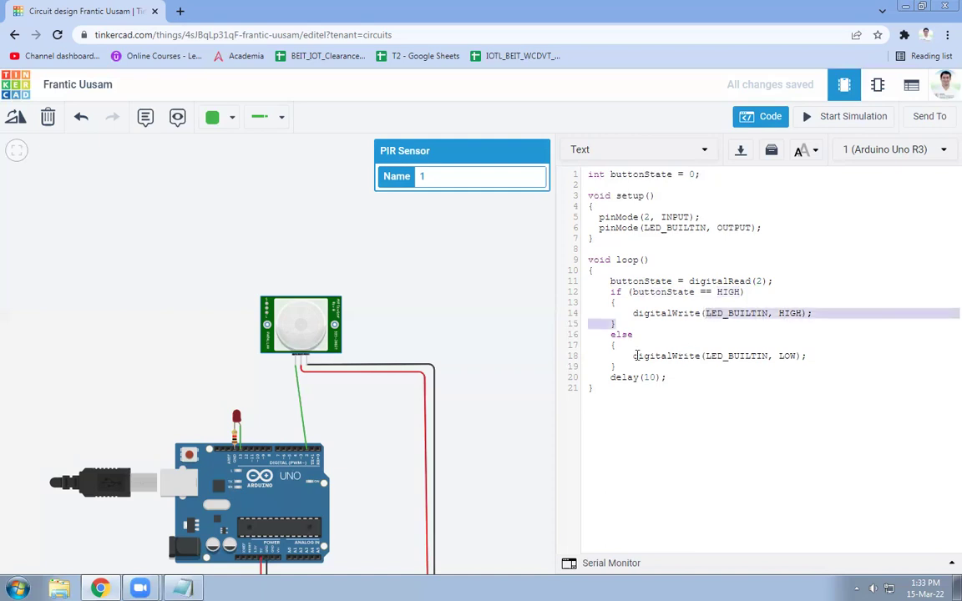
left_click_drag(706, 356, 799, 356)
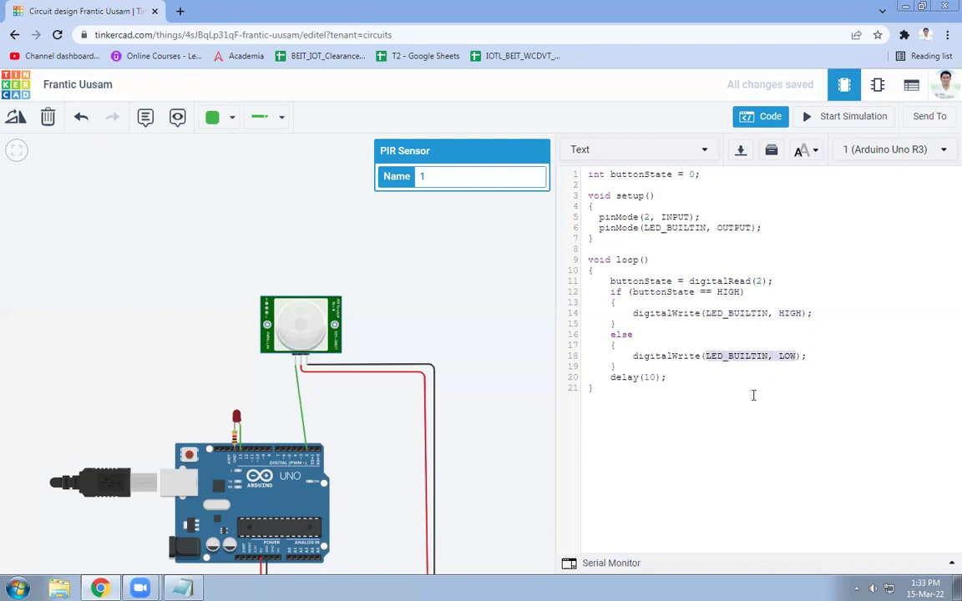
left_click_drag(667, 377, 611, 377)
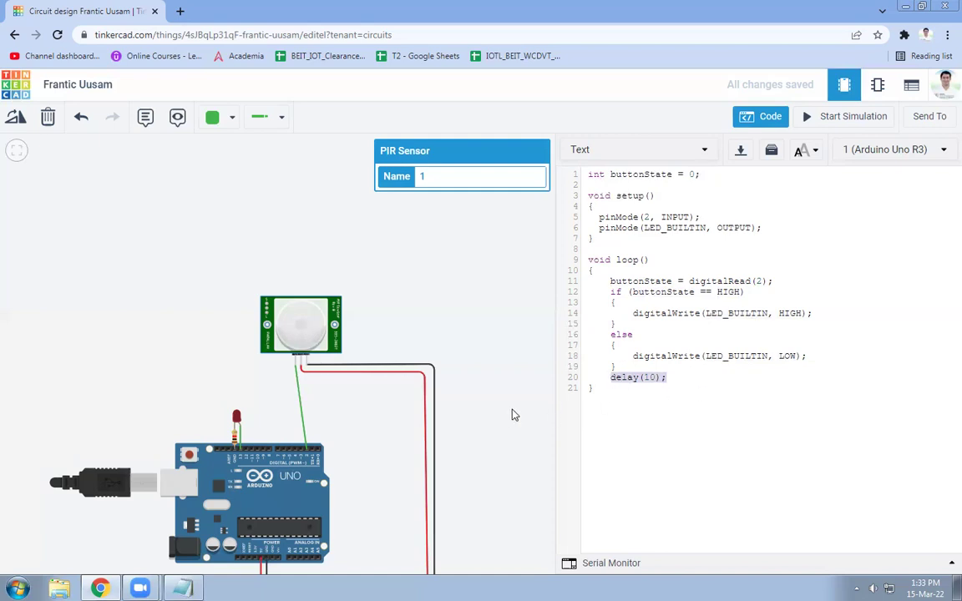
Step: Restart the simulation and select the PIR sensor to reveal its detection zone and target ball
scroll(500, 383, "down", 1)
left_click_drag(493, 371, 493, 360)
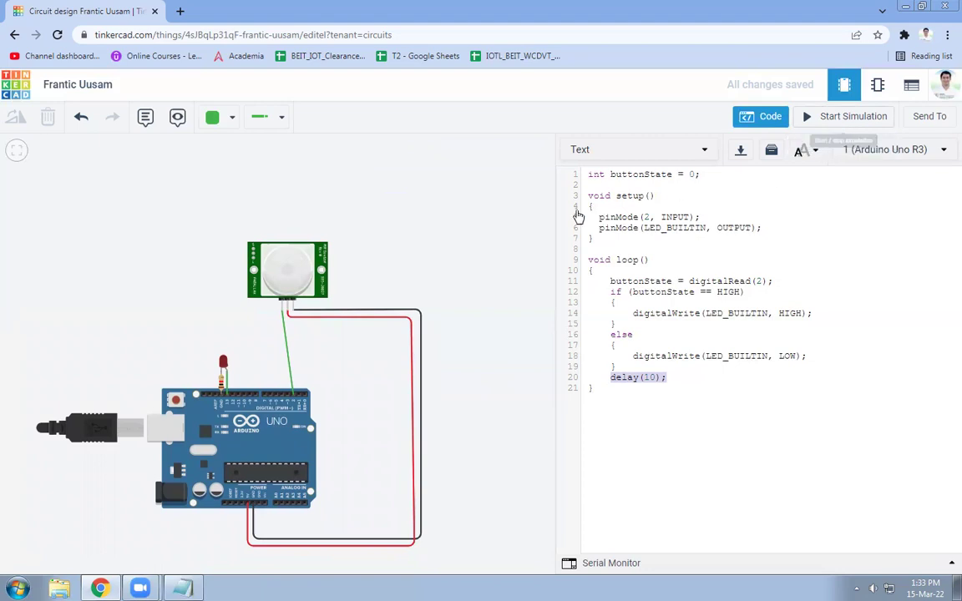
left_click_drag(518, 233, 500, 259)
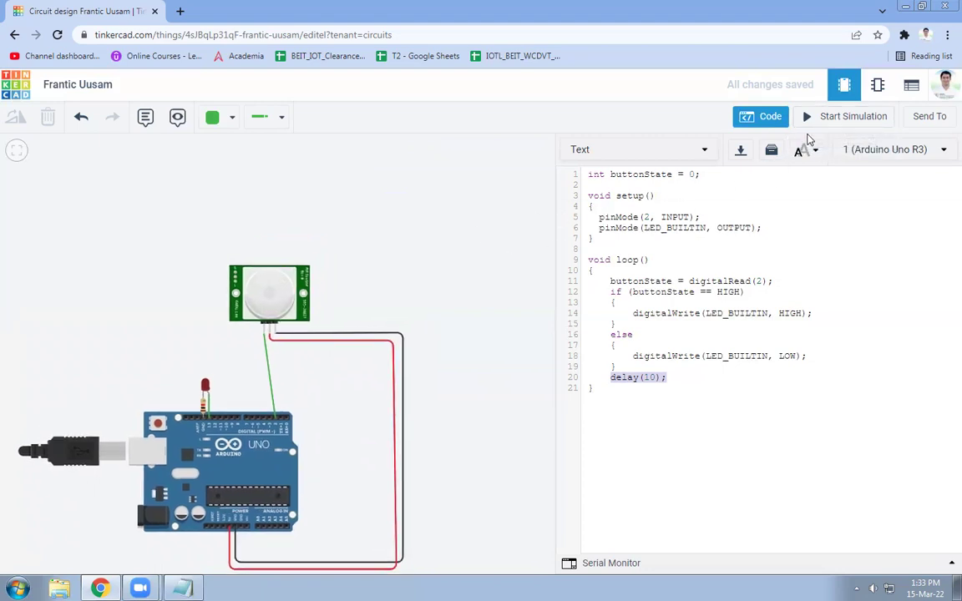
left_click(839, 122)
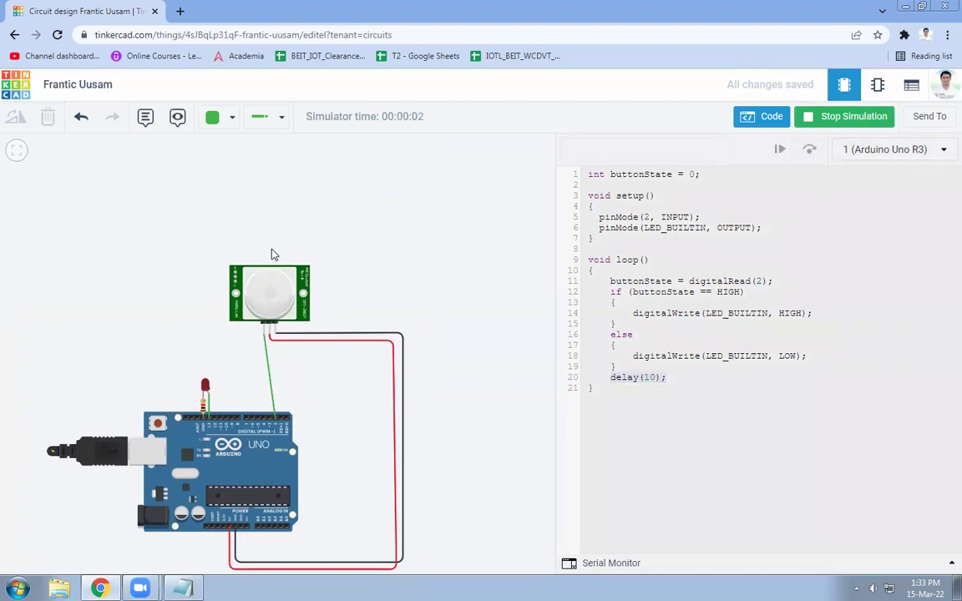
left_click(269, 299)
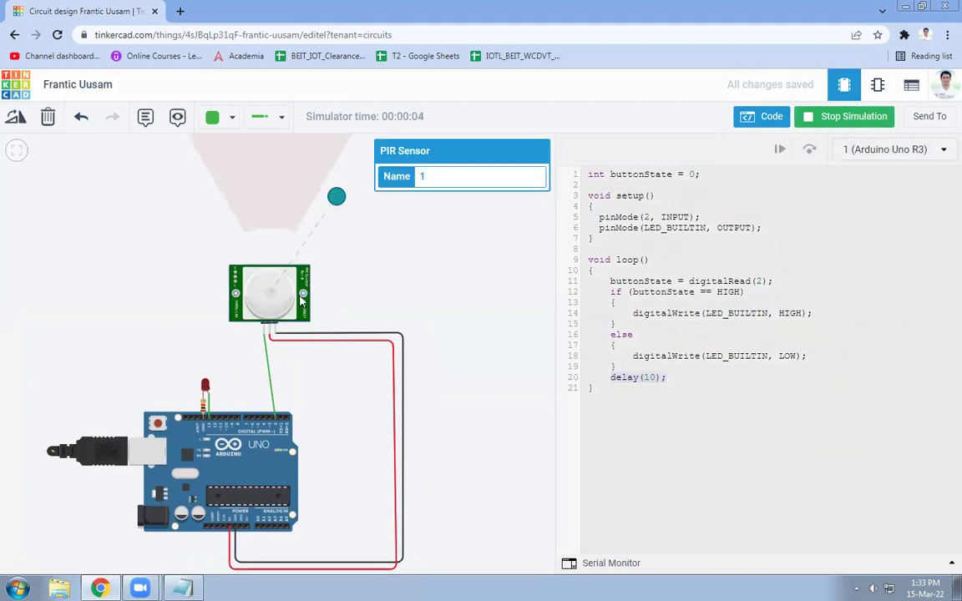